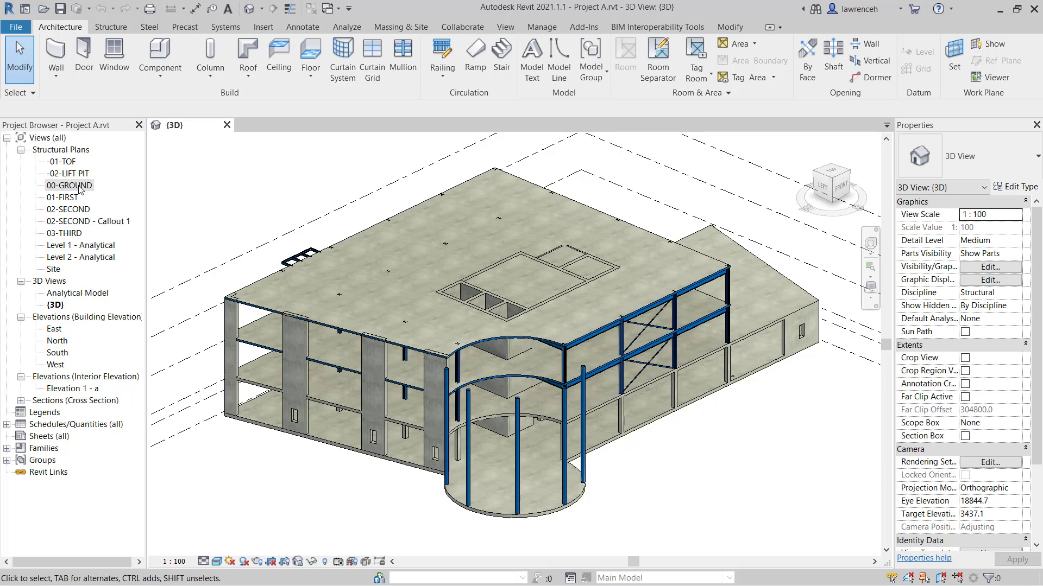
- In the 00-GROUND plan, draw a vertical section just past grid 6 and shorten its view depth to about 2463 mm, just beyond that grid
double_click(79, 186)
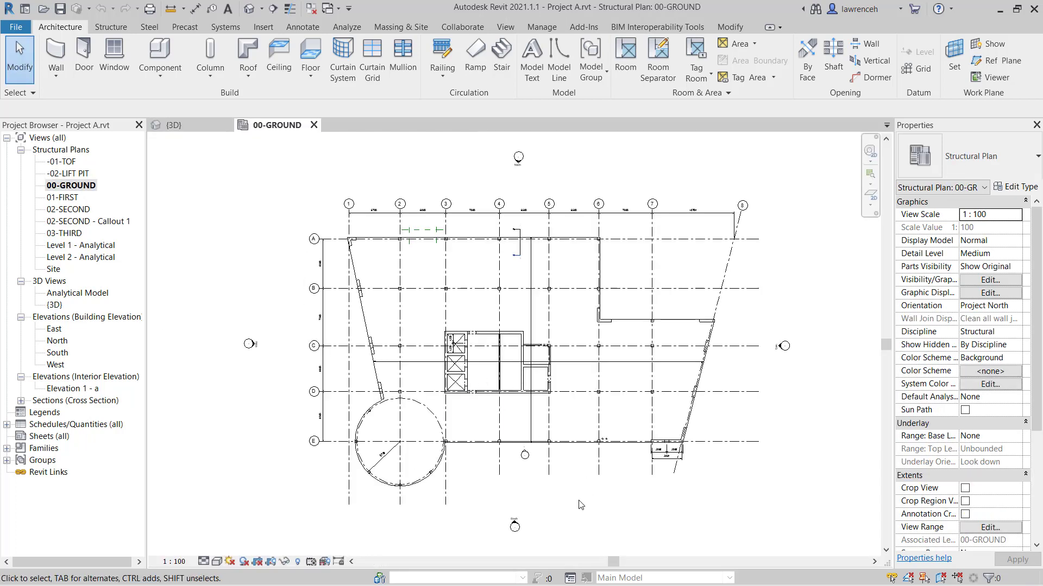
scroll(639, 491, "up", 2)
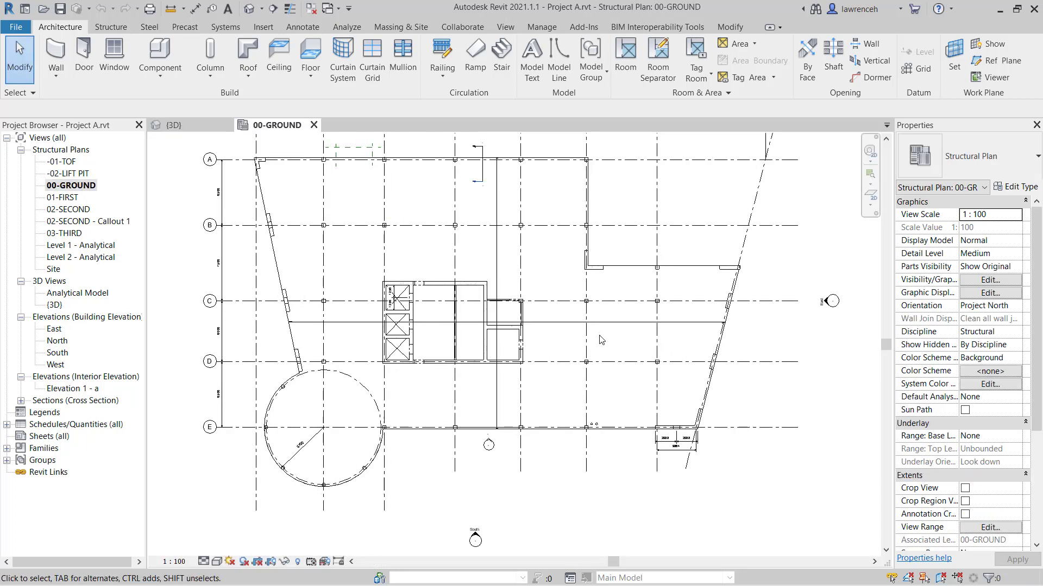
scroll(598, 348, "up", 2)
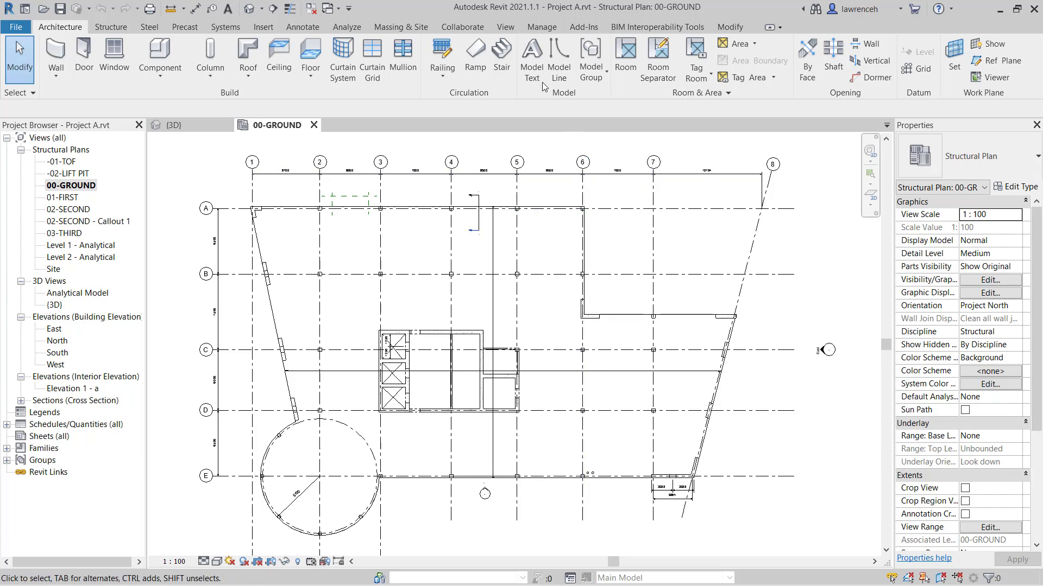
left_click(511, 27)
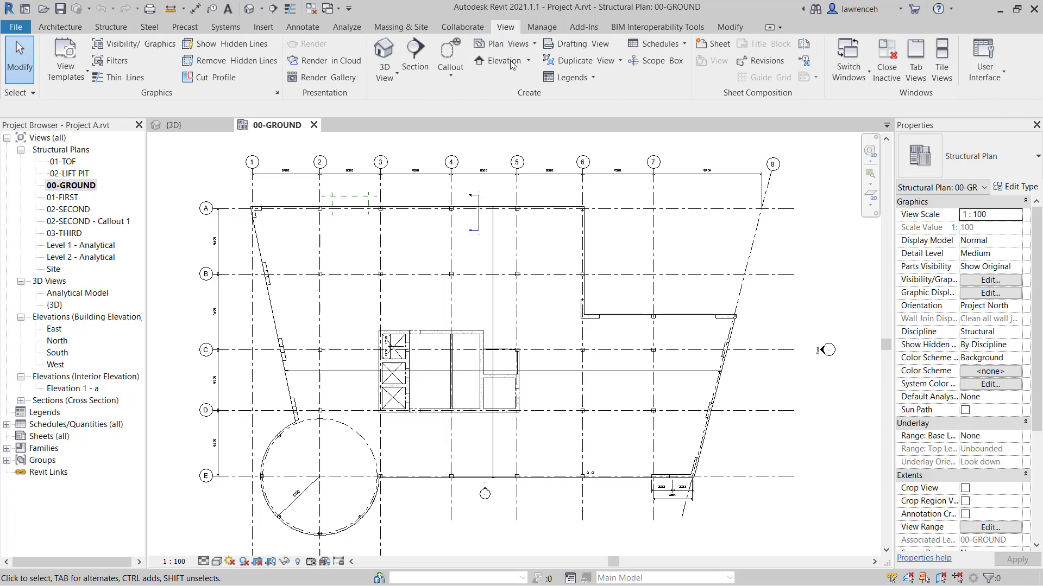
left_click(415, 60)
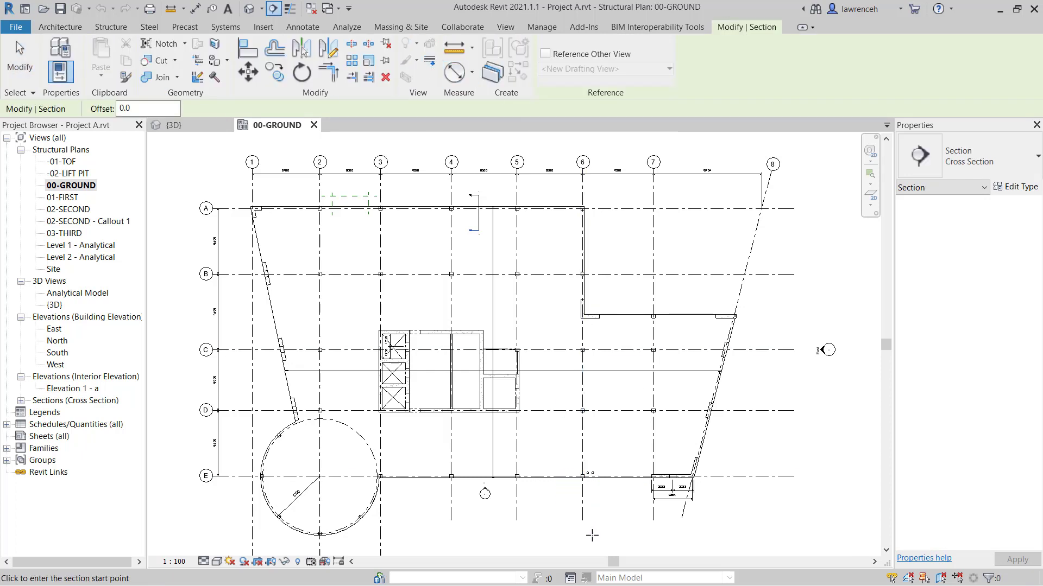
left_click(592, 536)
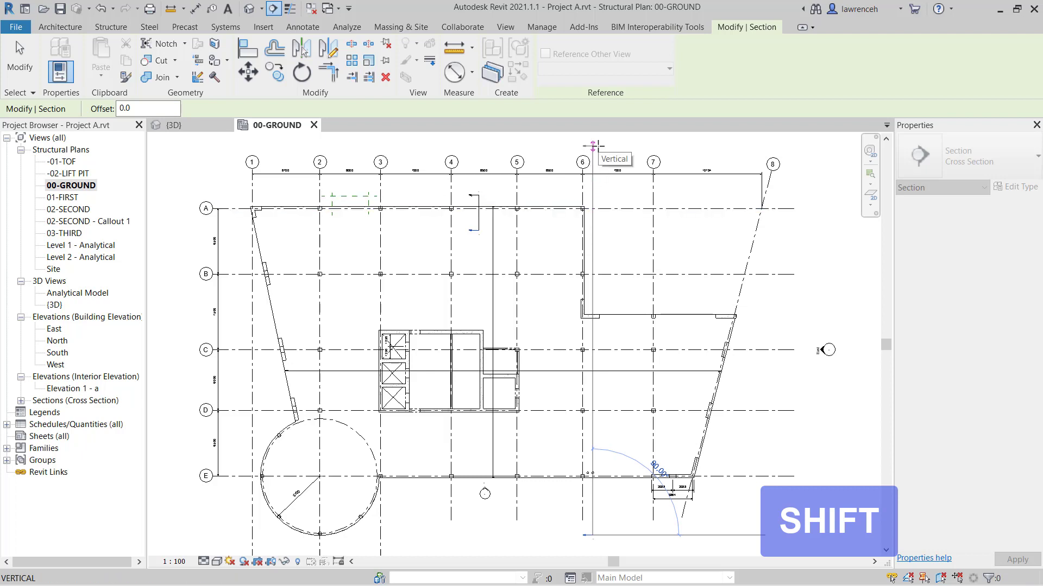
left_click(593, 146)
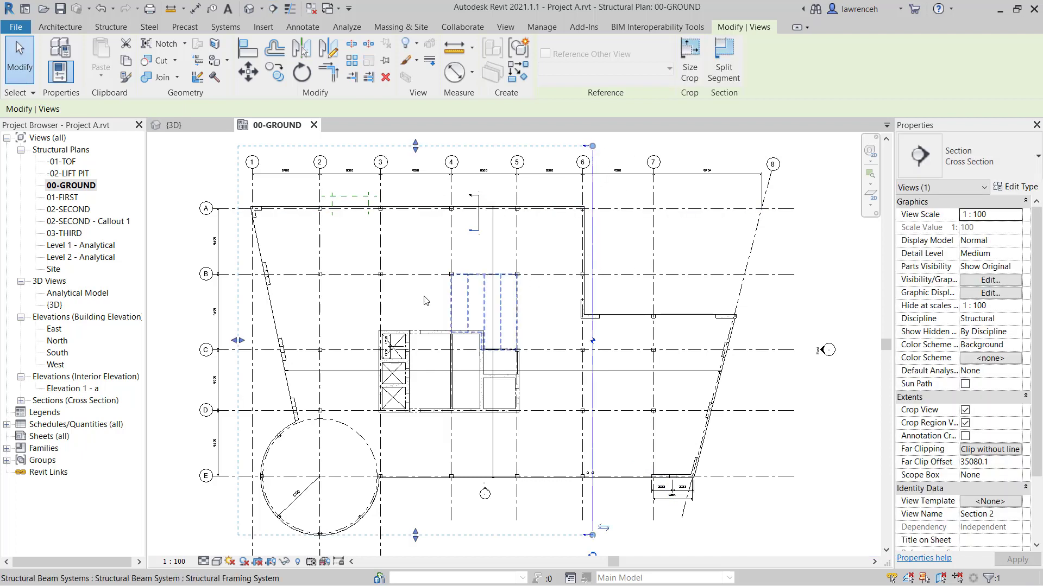
left_click_drag(240, 341, 574, 348)
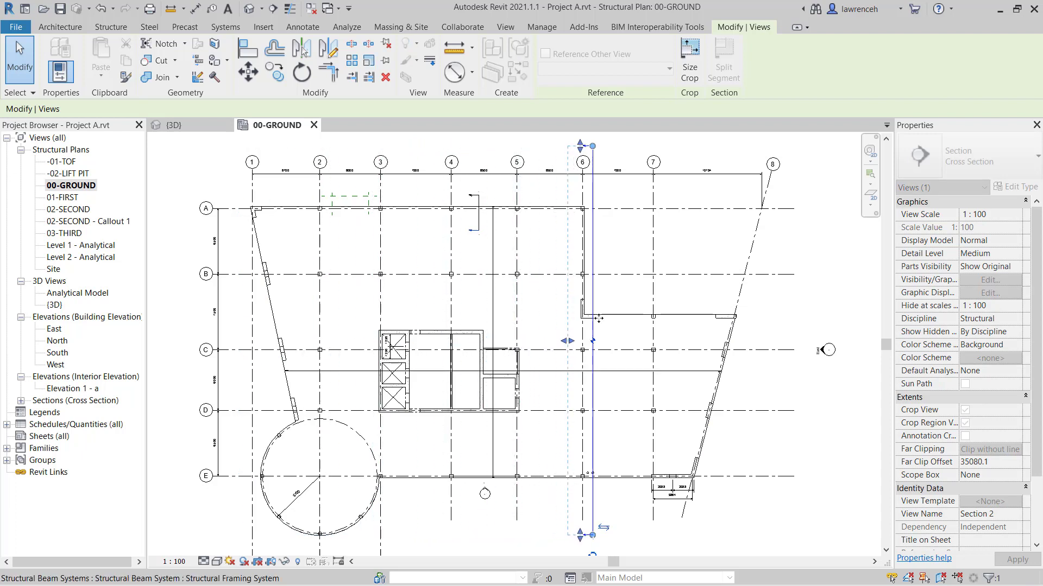
left_click(621, 300)
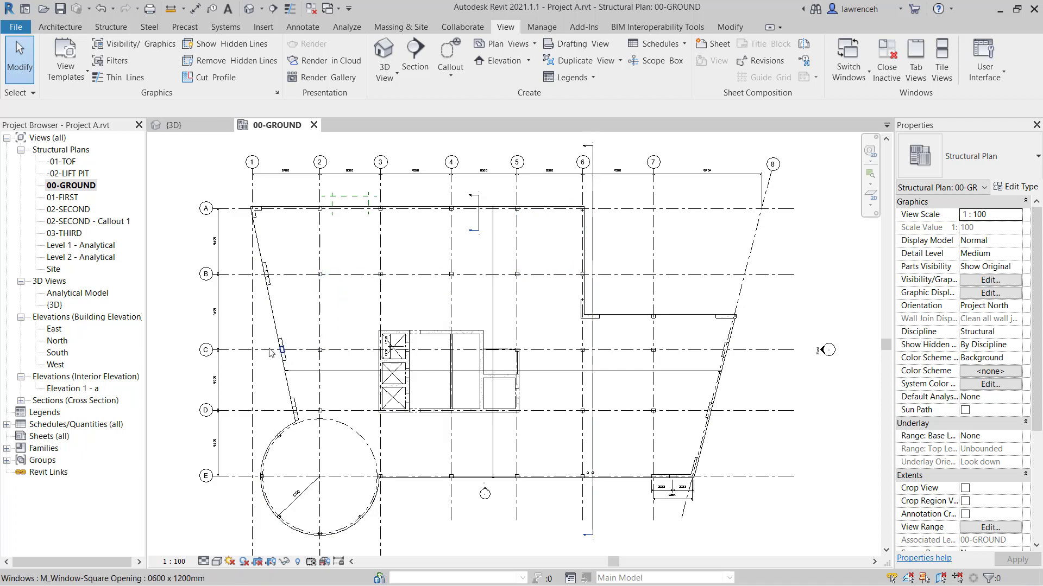
- Open the Section 2 view and extend its crop region upward well above the grid heads
left_click(21, 401)
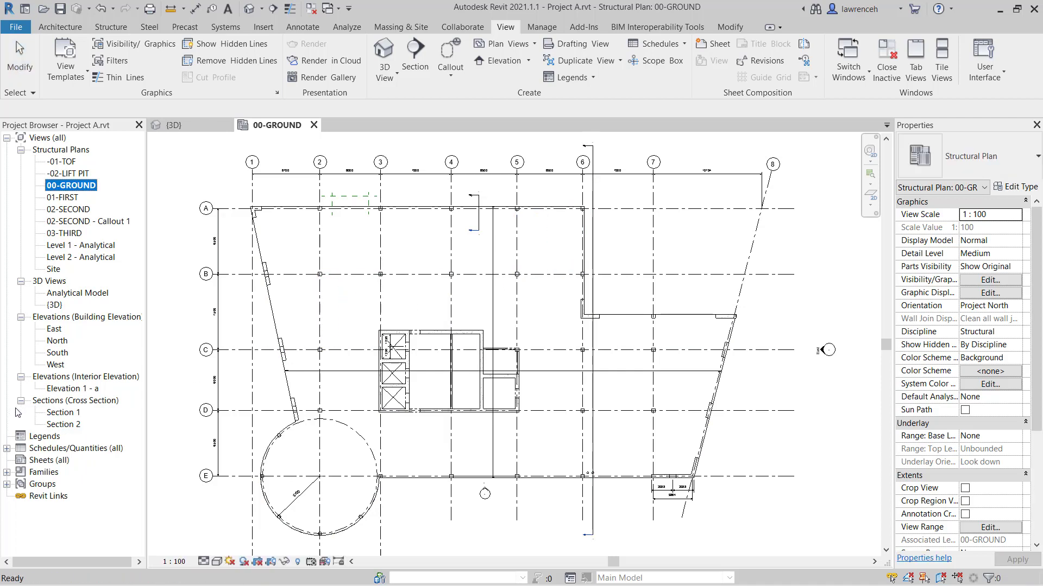
double_click(64, 424)
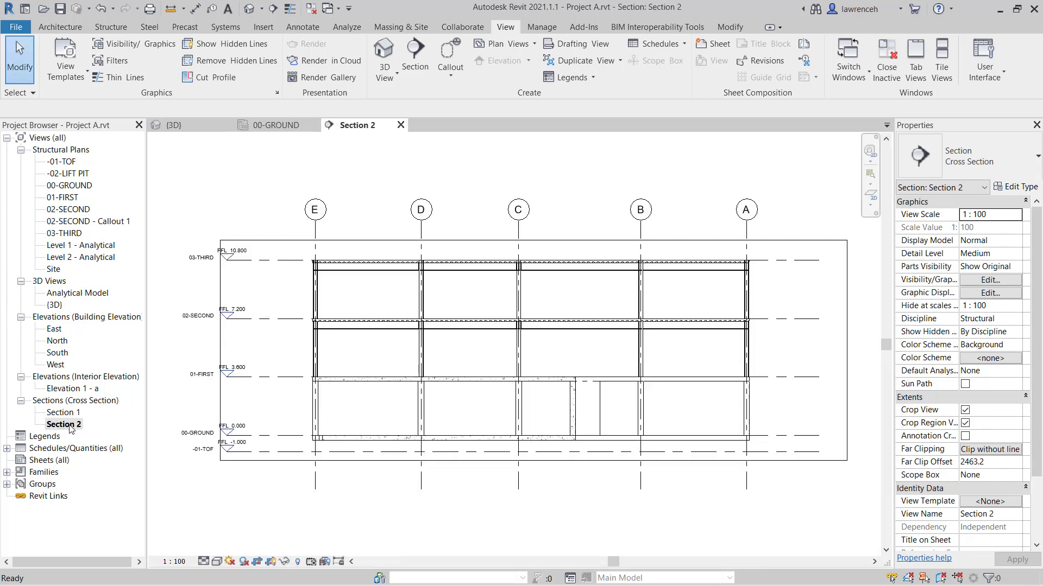
middle_click_drag(545, 202, 542, 250)
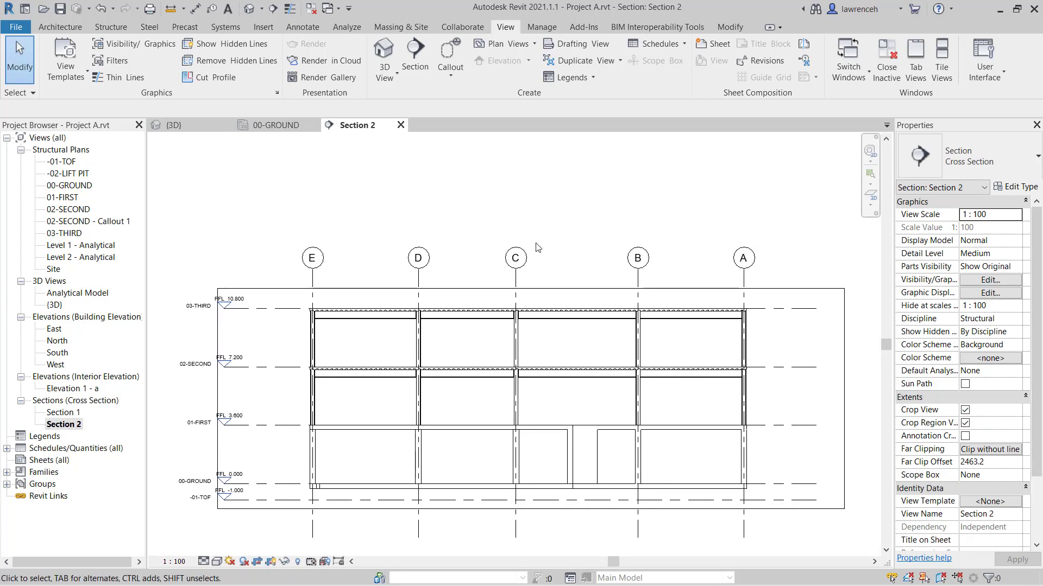
left_click(531, 289)
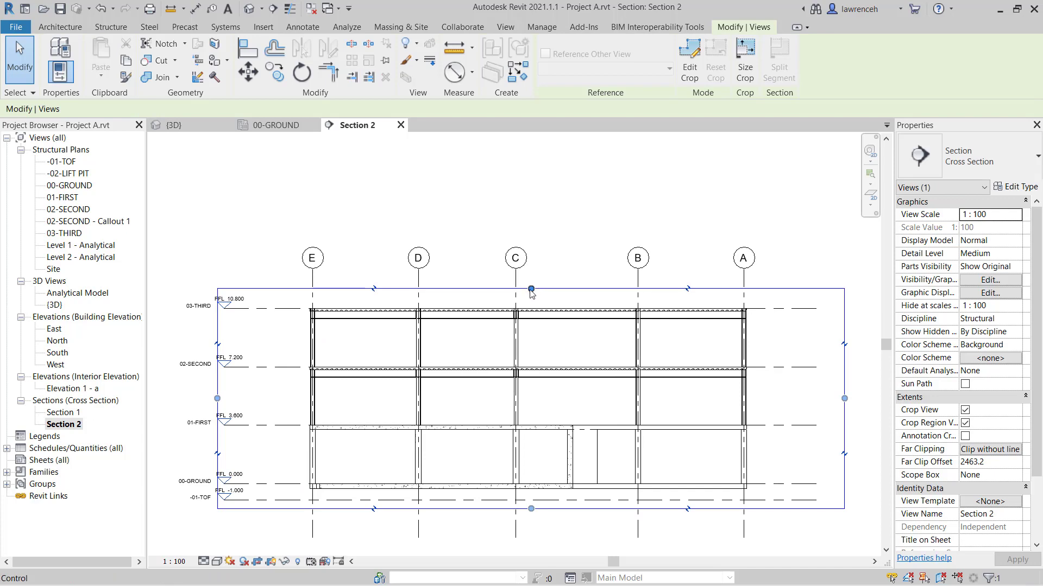
left_click_drag(531, 291, 541, 193)
key("Escape")
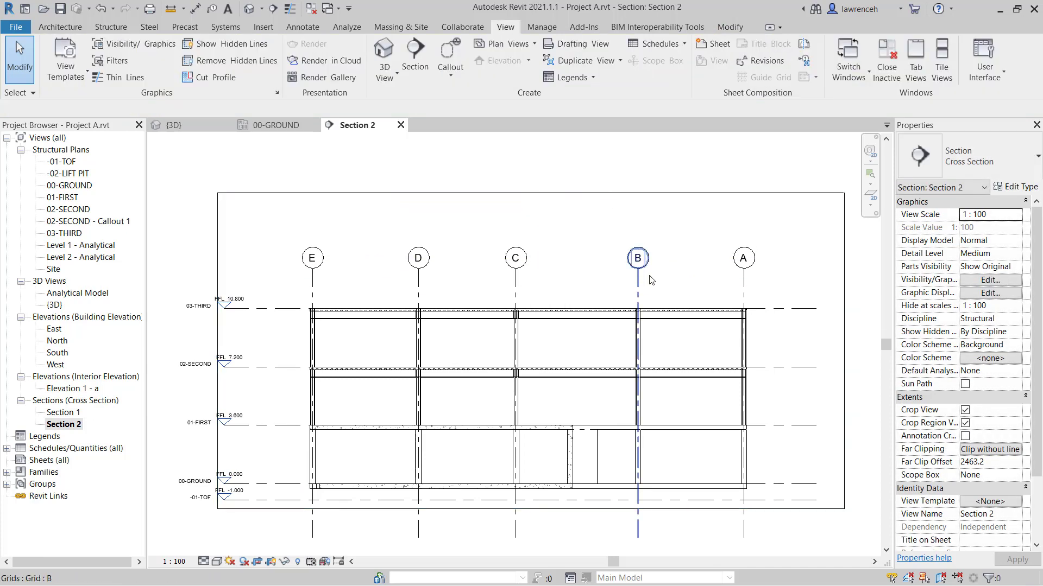
- Raise the grid heads A to E to the upper edge of the Section 2 crop region
left_click(651, 279)
left_click_drag(639, 274, 640, 198)
key("Escape")
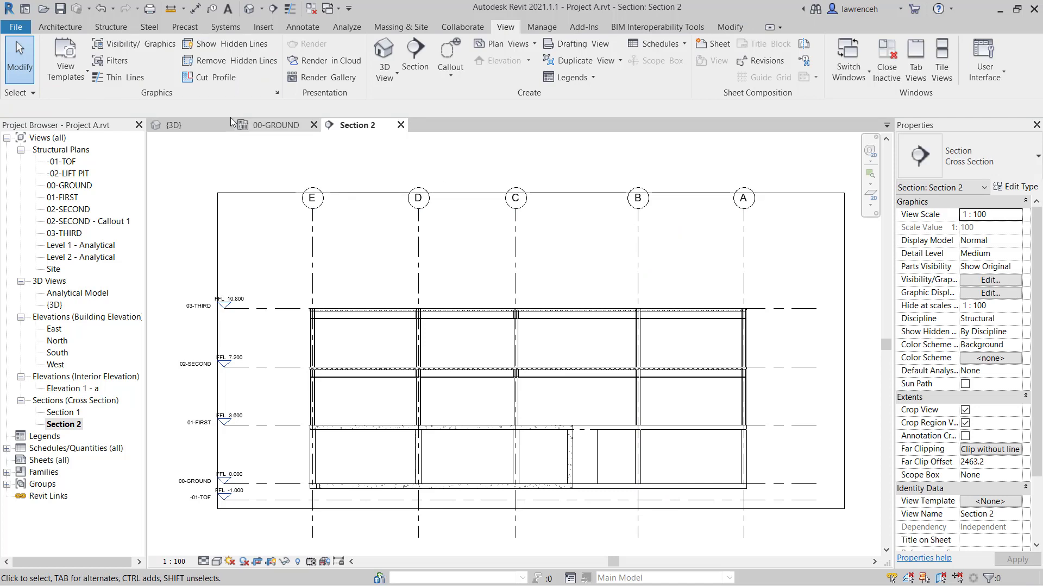
- Add a level with a plan view across the full building width, 4 m above level 03-THIRD
left_click(124, 28)
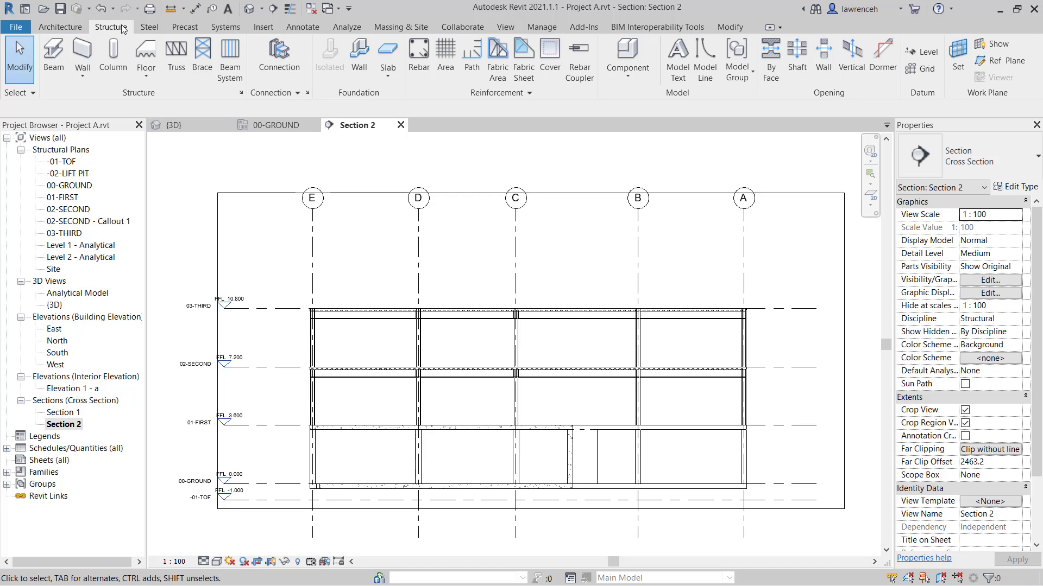
key("l")
key("l")
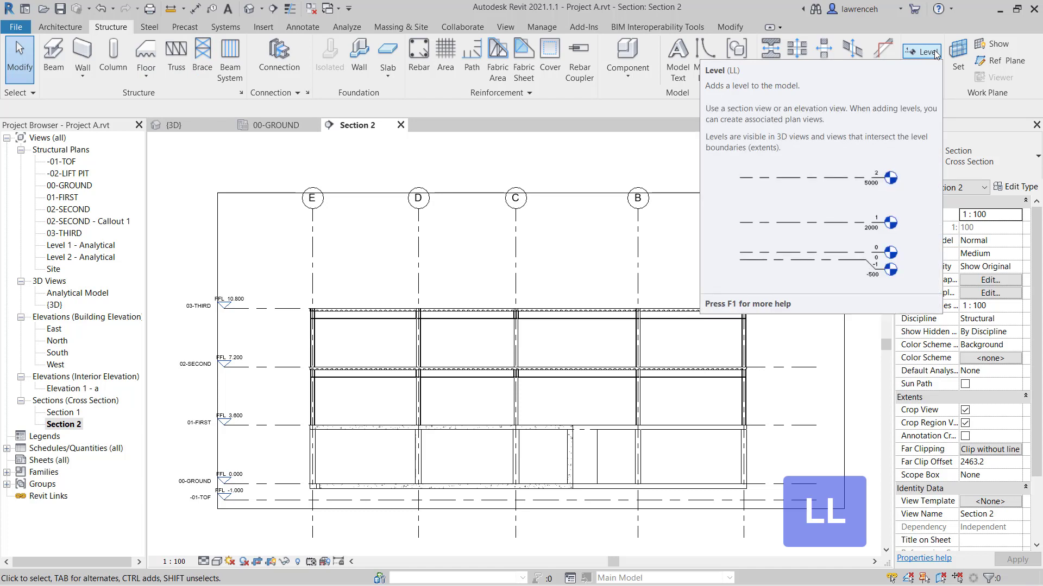
left_click(933, 53)
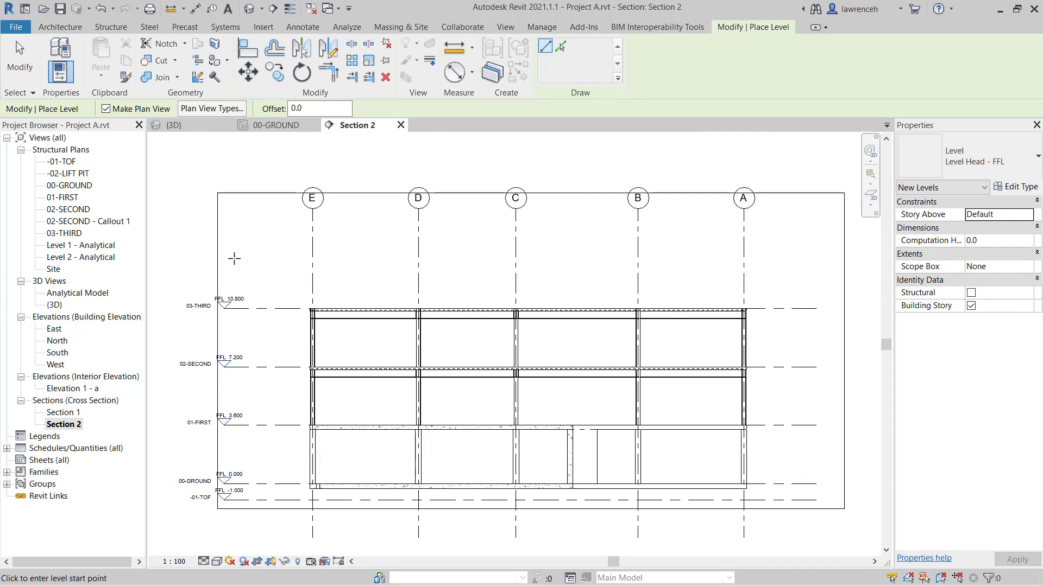
left_click(226, 258)
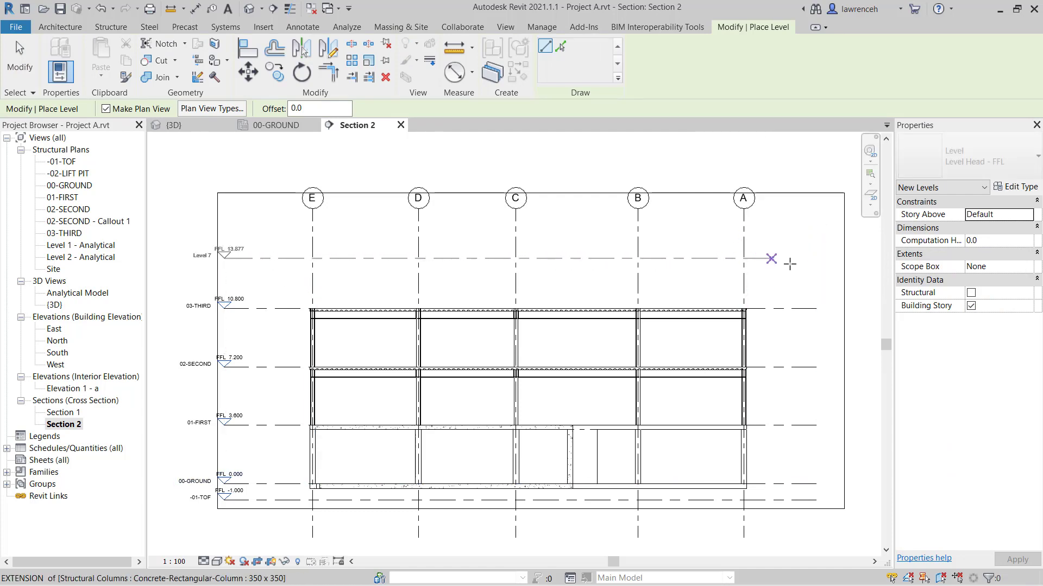
left_click(816, 258)
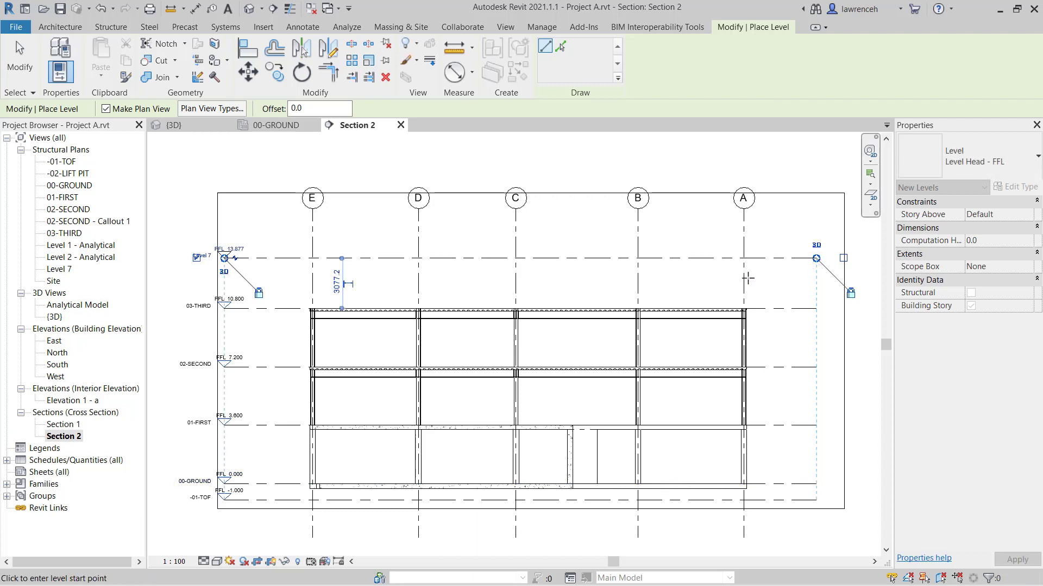
left_click(337, 282)
type("4m")
key("Return")
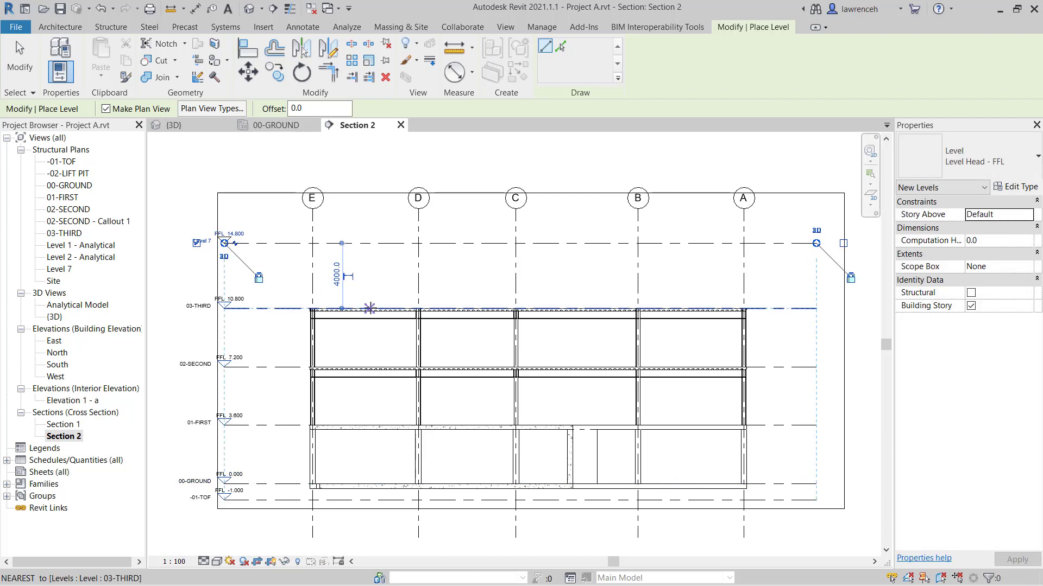
- Rename the new uppermost level to 04-ROOF and rename its corresponding views as well
scroll(191, 235, "up", 2)
scroll(190, 234, "up", 3)
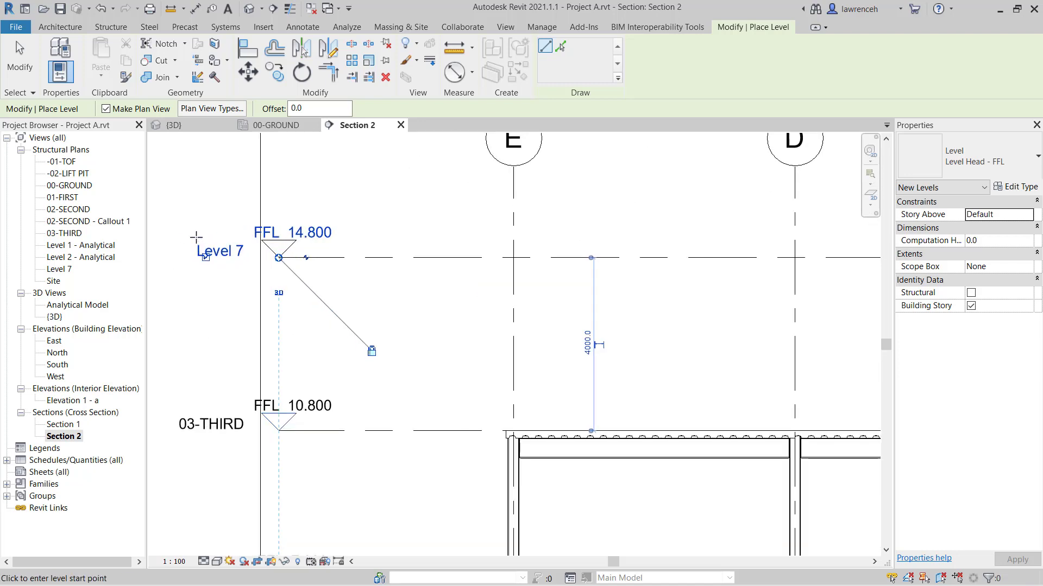
left_click(207, 260)
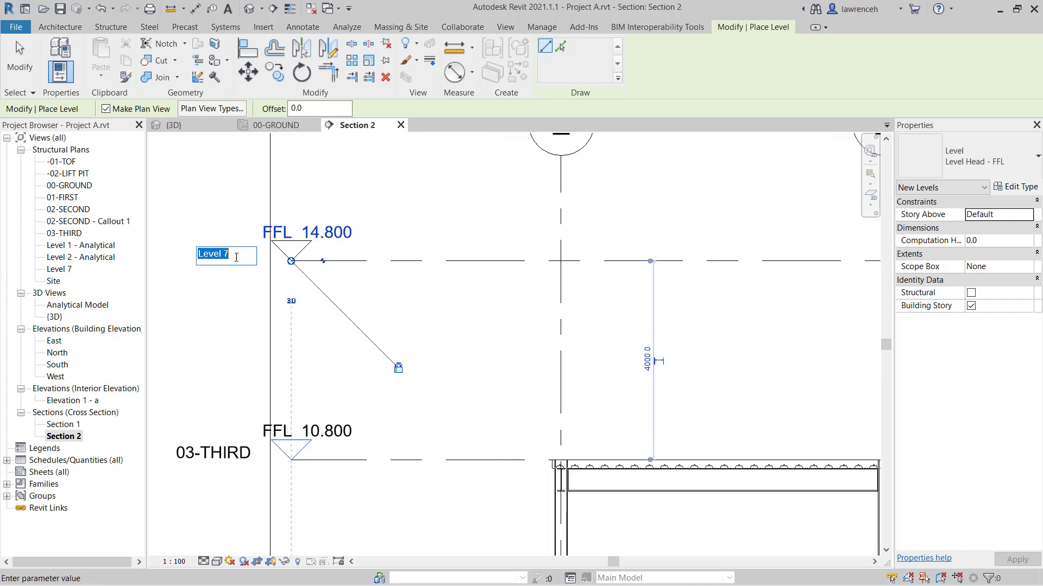
type("04-ROOF")
key("Return")
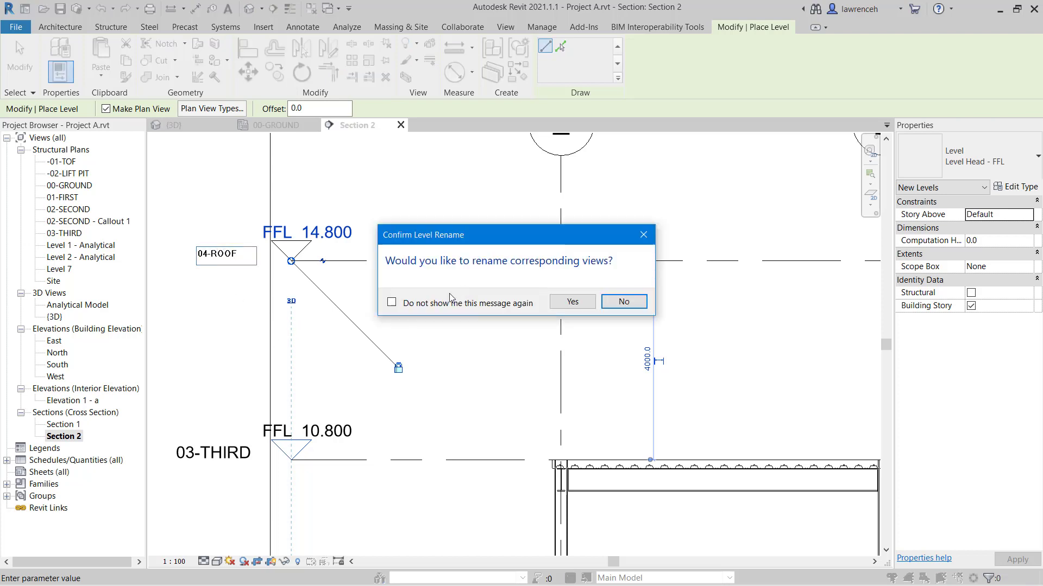
left_click(572, 302)
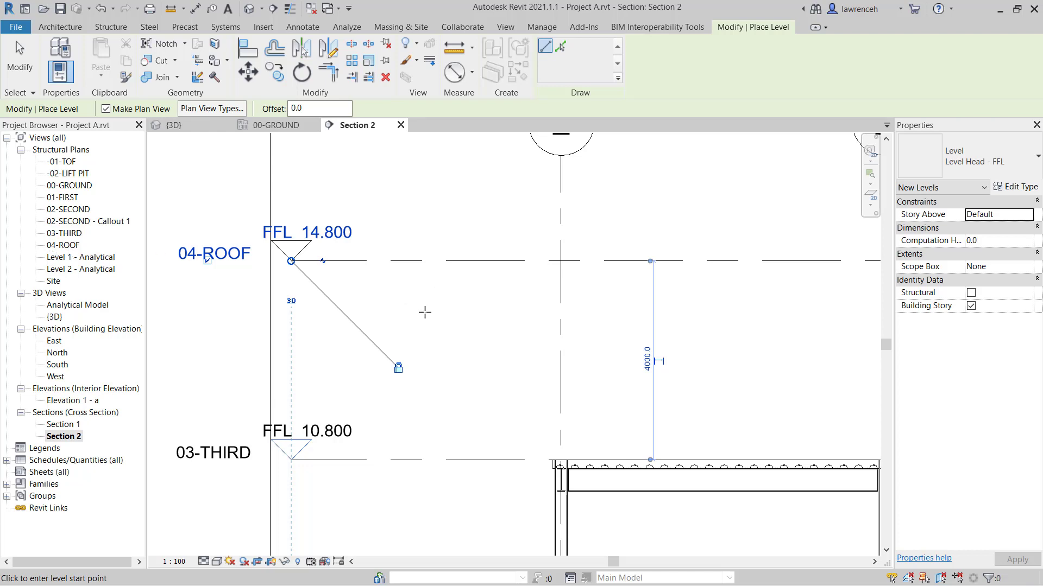
- Draw a reference plane from the grid A and 04-ROOF intersection, sloping down about 2.5° to just beyond grid E
scroll(426, 312, "down", 5)
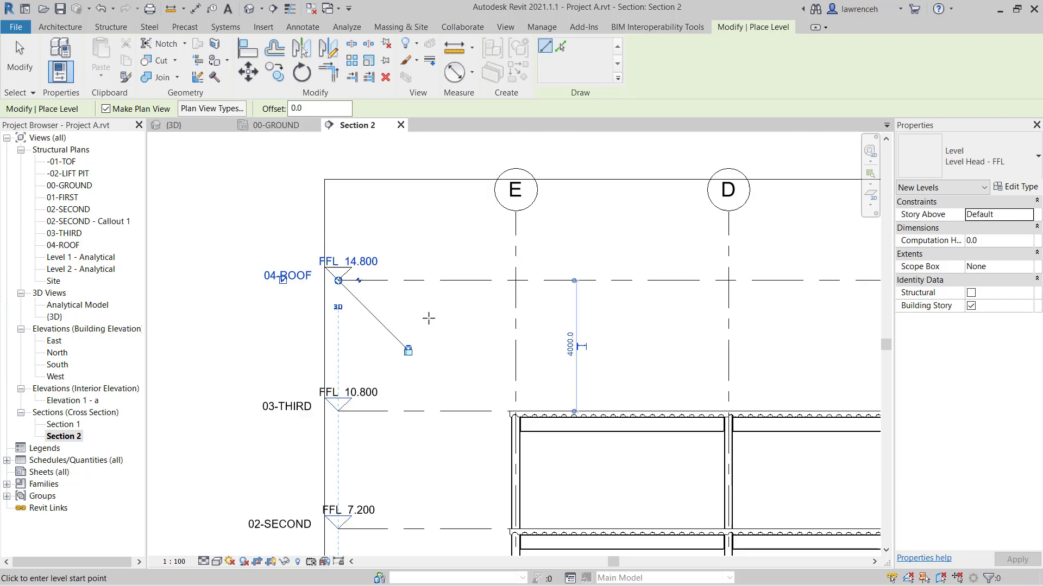
middle_click_drag(529, 323, 497, 324)
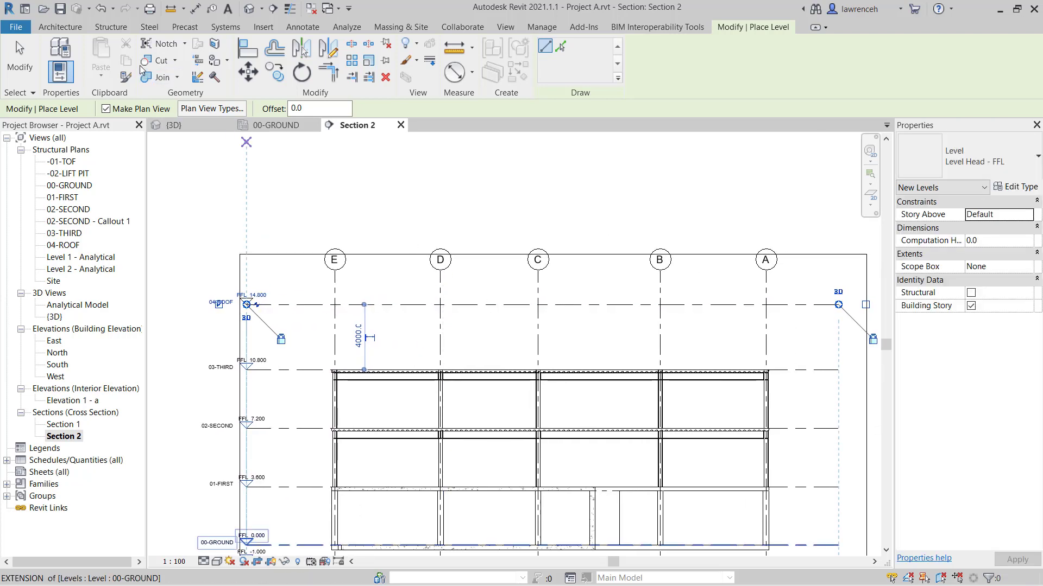
left_click(113, 28)
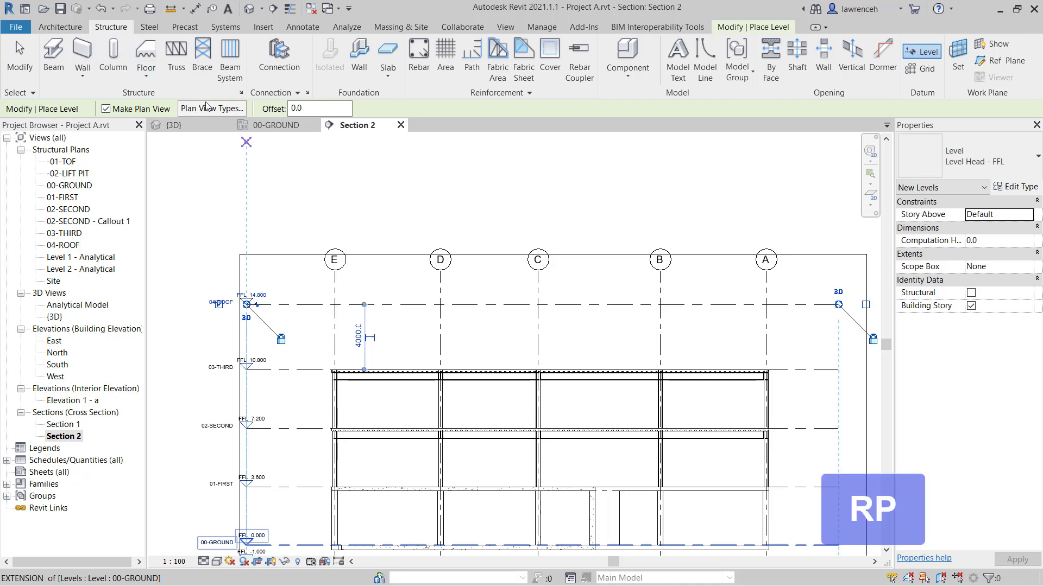
left_click(1007, 60)
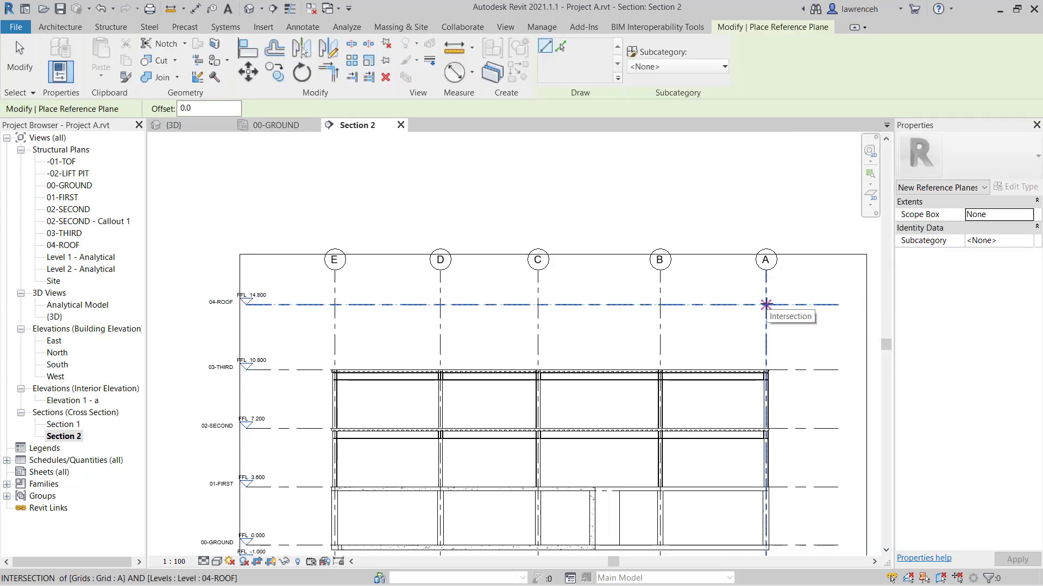
left_click(766, 304)
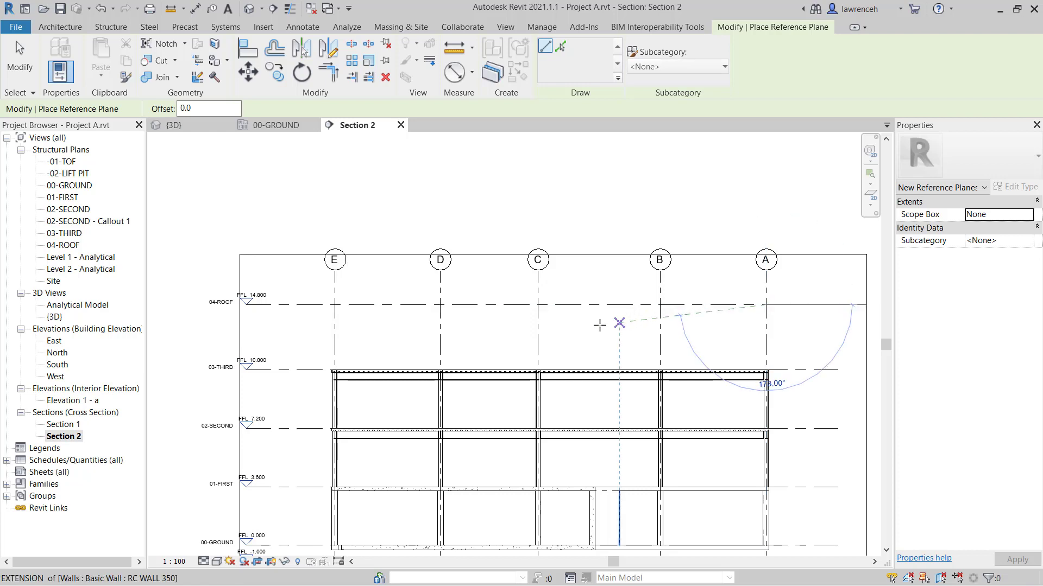
left_click(298, 325)
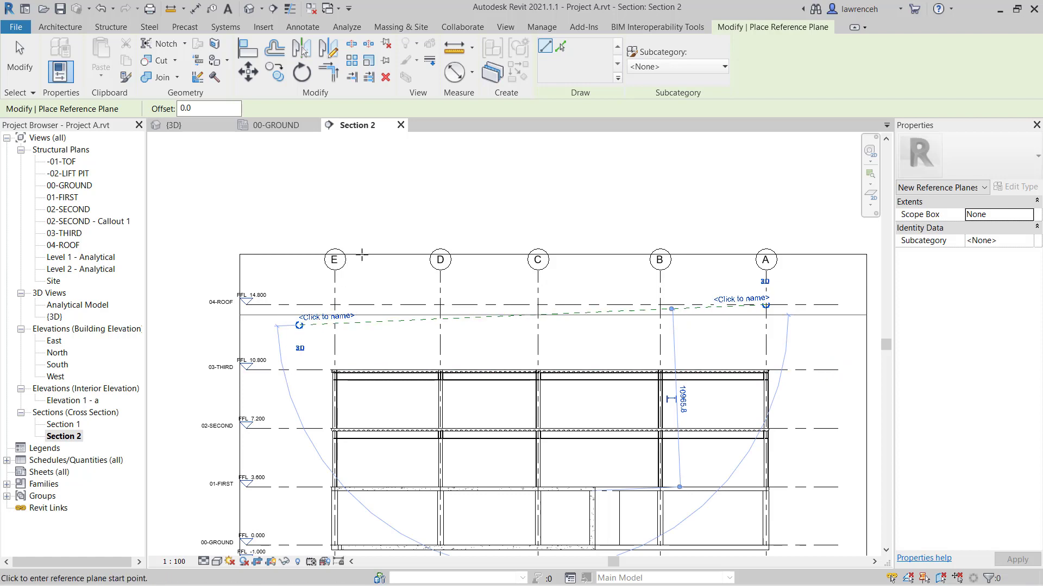
- Place an angular dimension between the sloping reference plane and the 04-ROOF level, between grids E and D
left_click(471, 72)
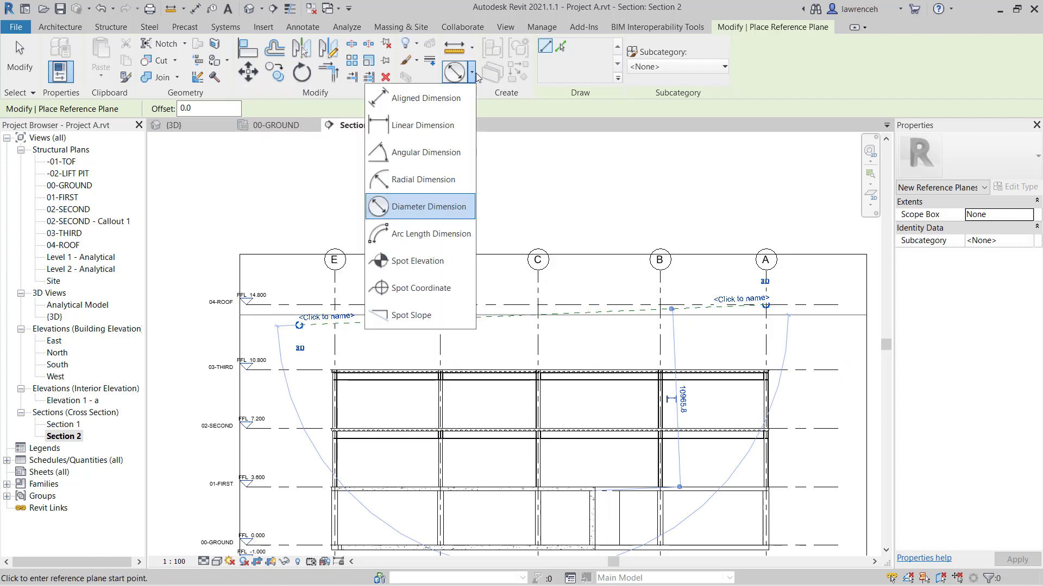
left_click(432, 157)
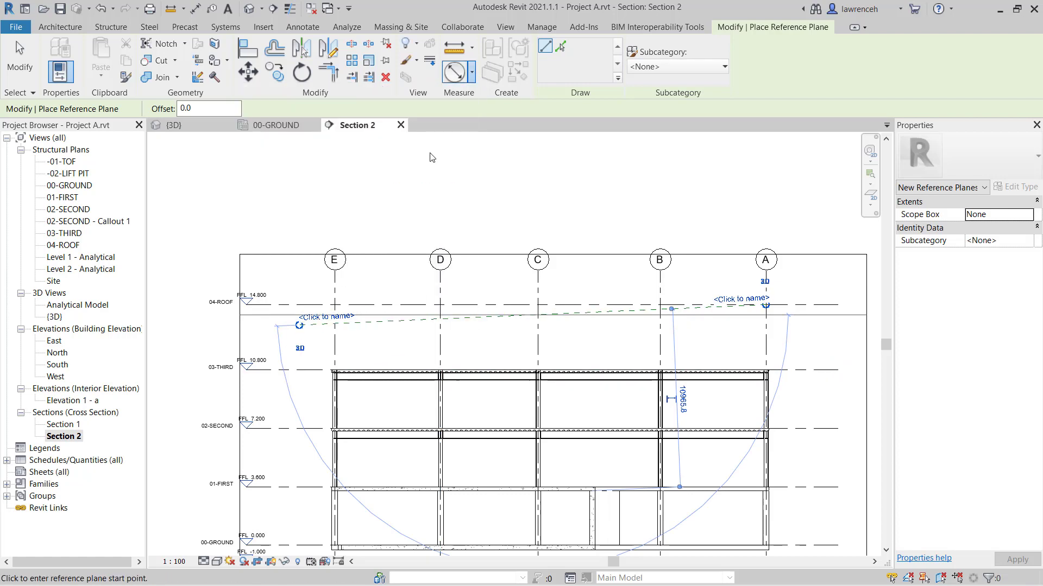
left_click(414, 321)
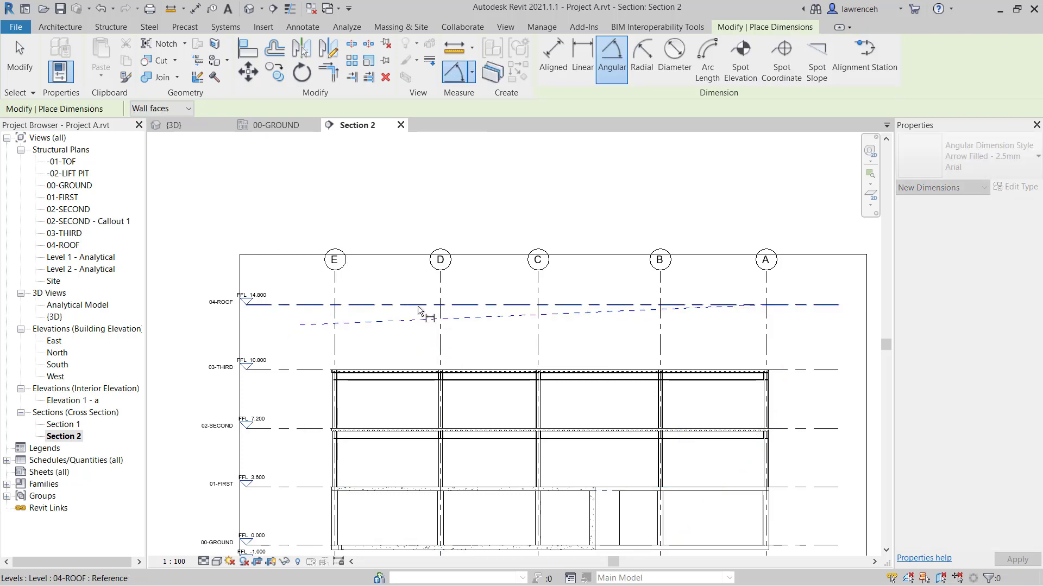
left_click(415, 305)
scroll(395, 310, "up", 4)
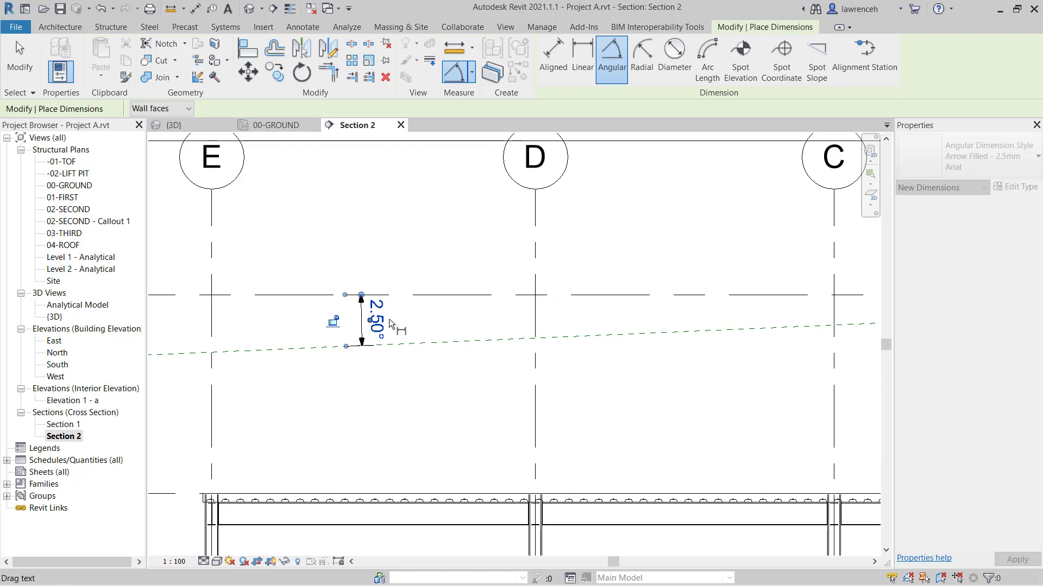
- Finish dimensioning and set the angle between the sloping reference plane and the 04-ROOF level to 3°
scroll(367, 320, "down", 5)
left_click(403, 314)
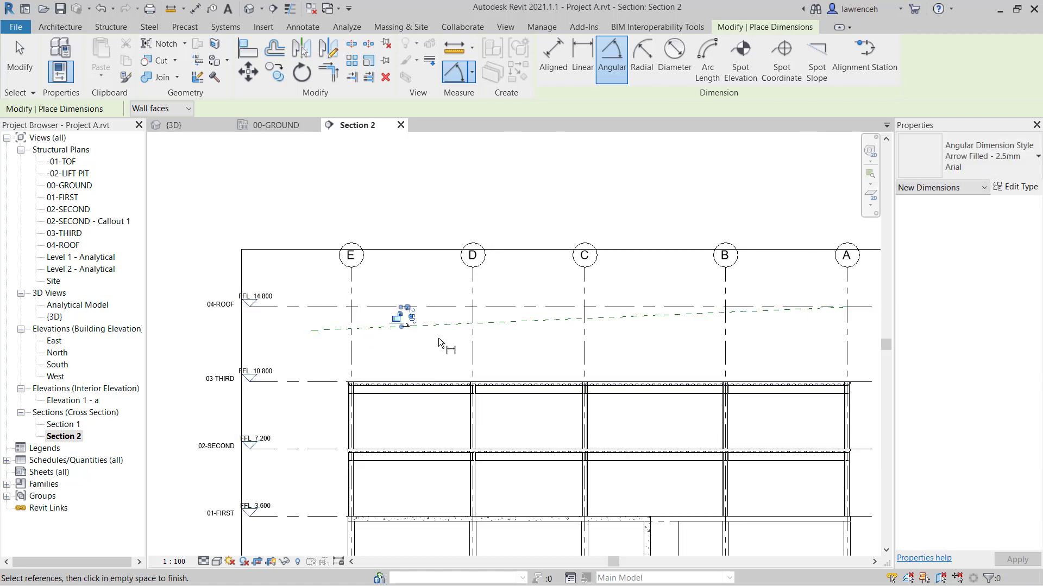
left_click(20, 54)
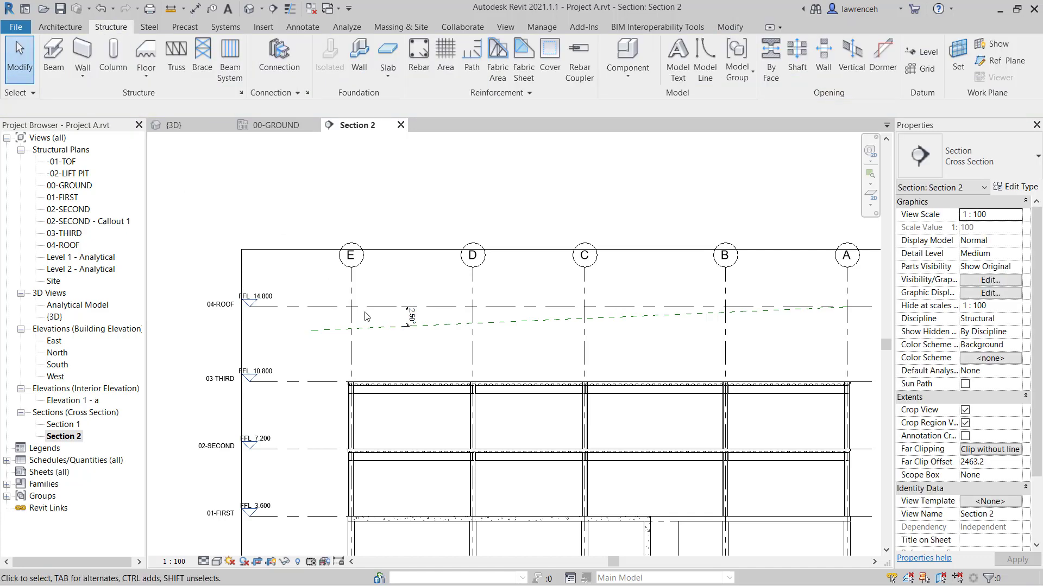
left_click(434, 332)
scroll(429, 327, "up", 2)
left_click(401, 312)
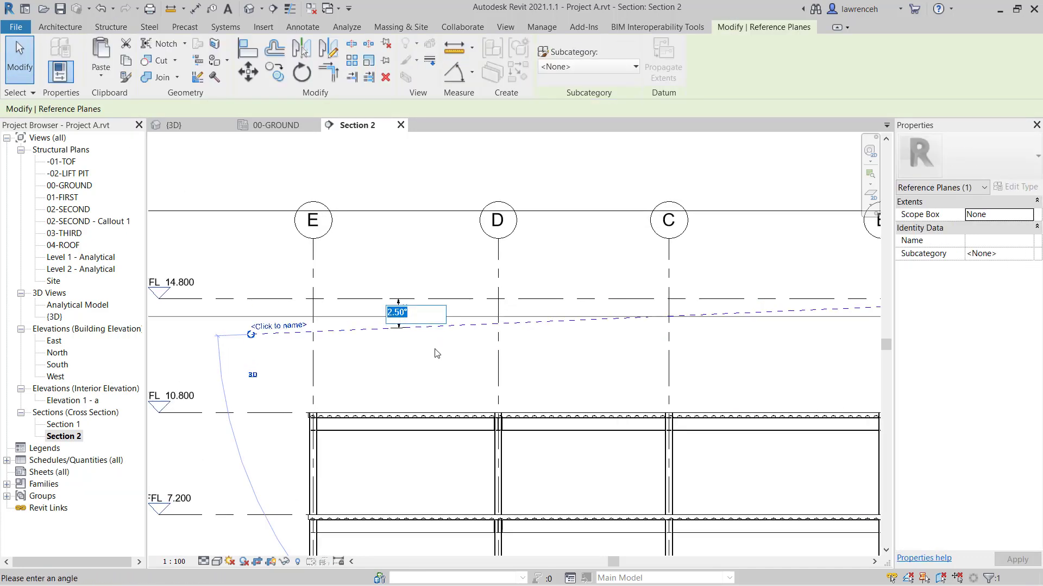
type("3")
key("Return")
scroll(435, 393, "down", 3)
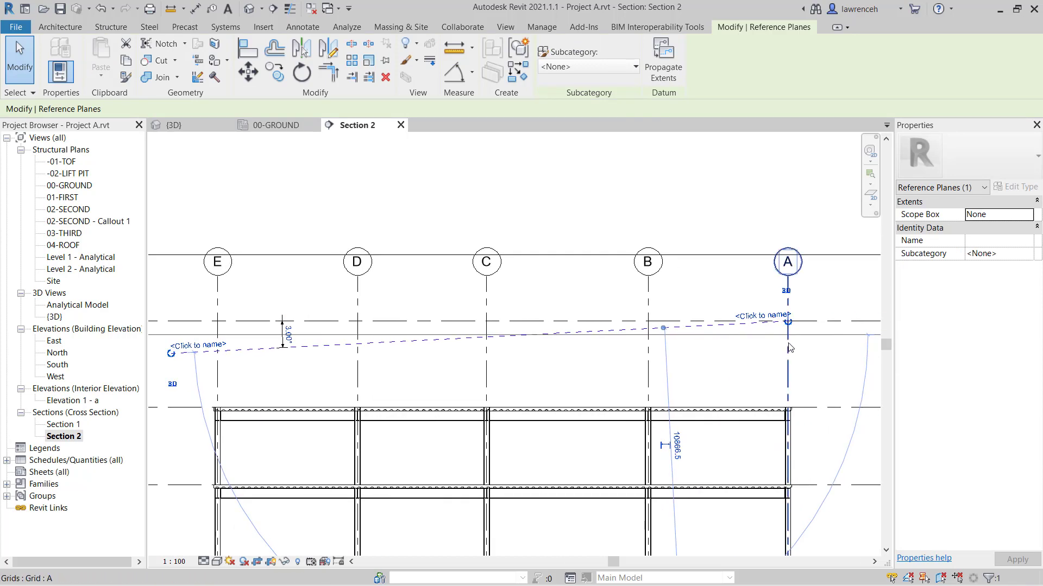
- Name the sloping reference plane ROOF
middle_click_drag(654, 378, 715, 380)
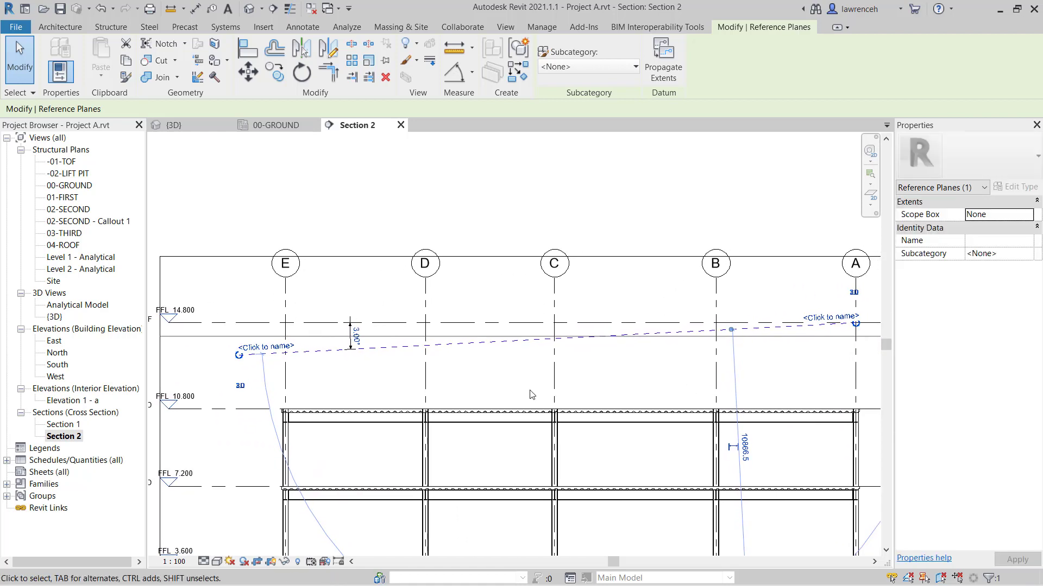
left_click(278, 348)
type("ROOF")
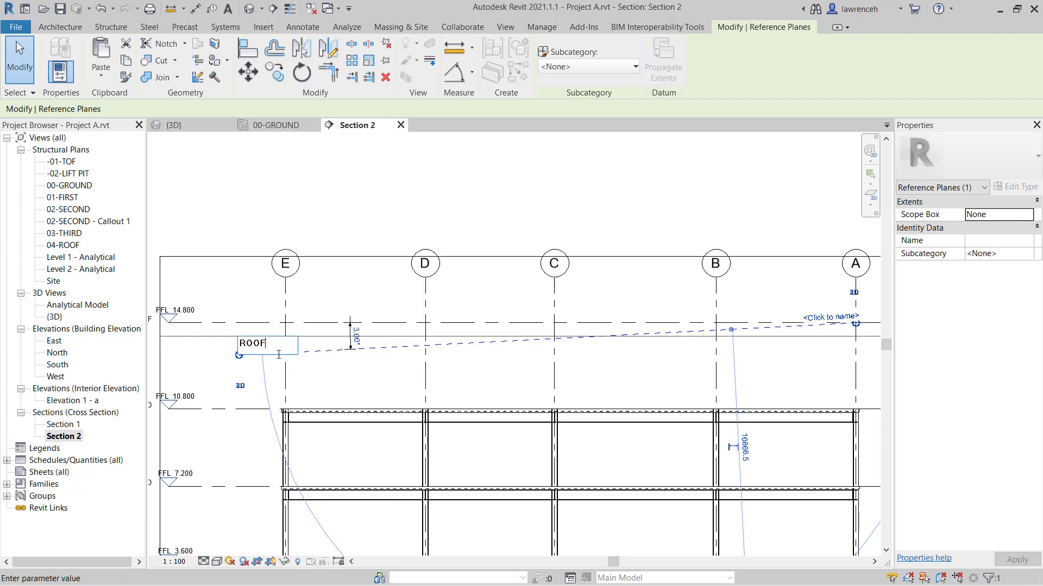
key("Return")
key("Escape")
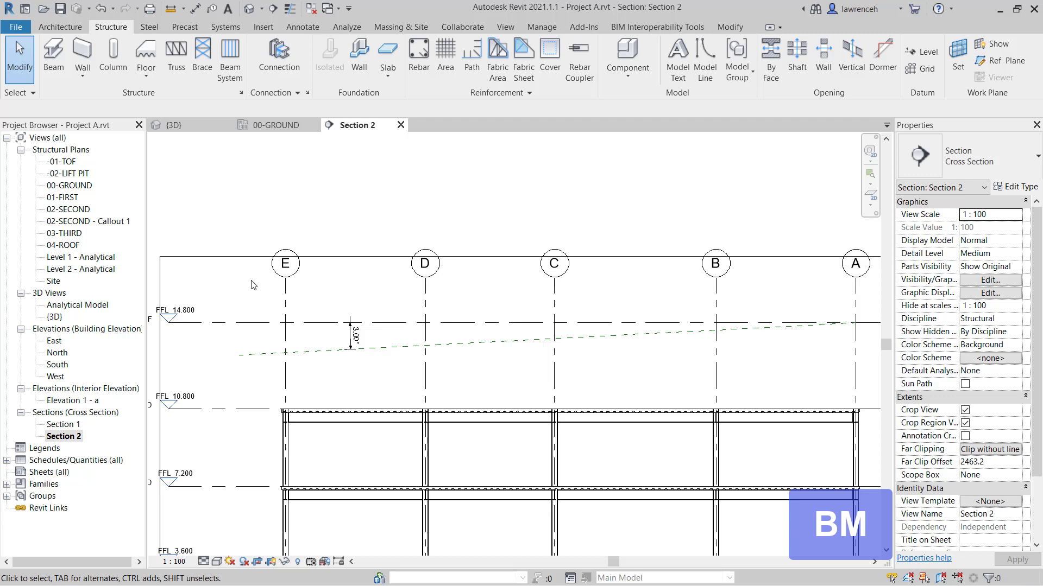
- Start the Beam command with Grid : 6 as the work plane
left_click(53, 60)
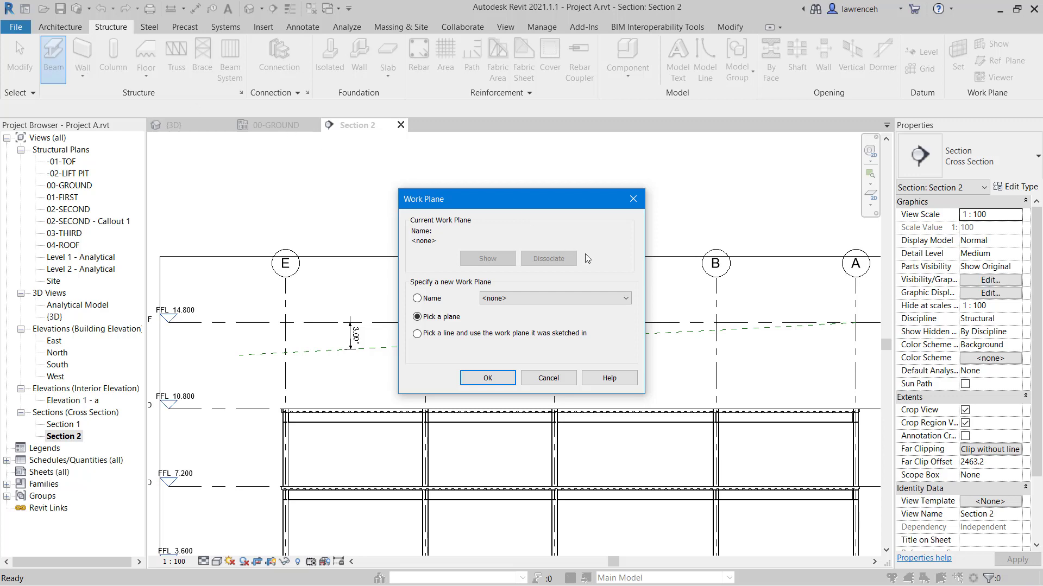
left_click(625, 299)
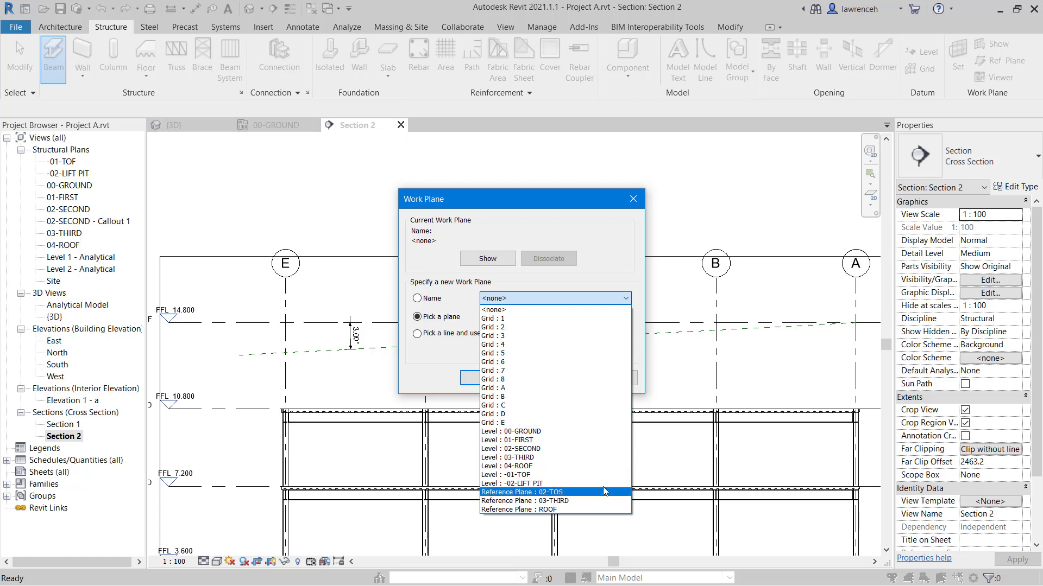
left_click(550, 364)
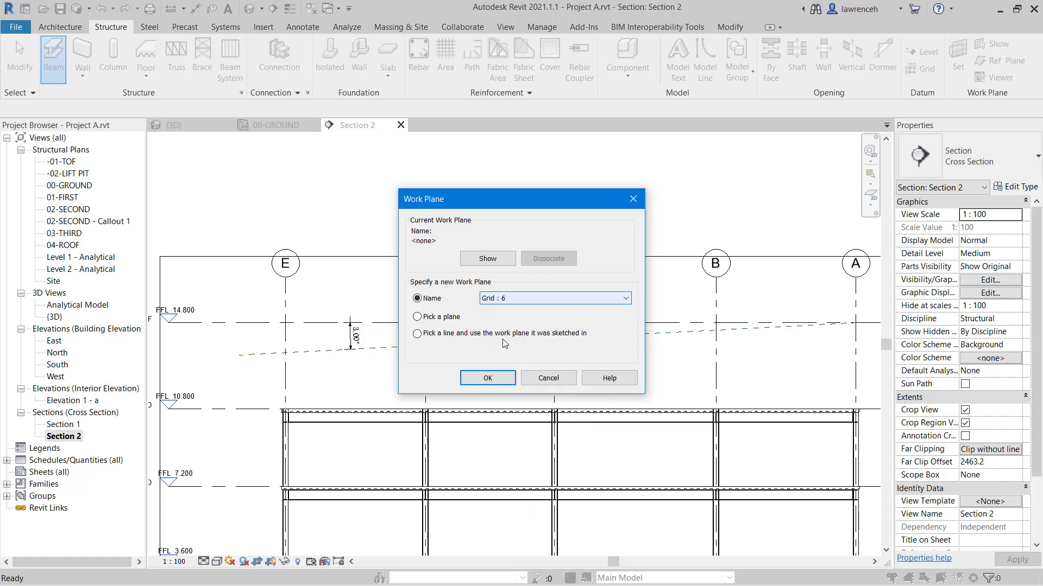
left_click(504, 377)
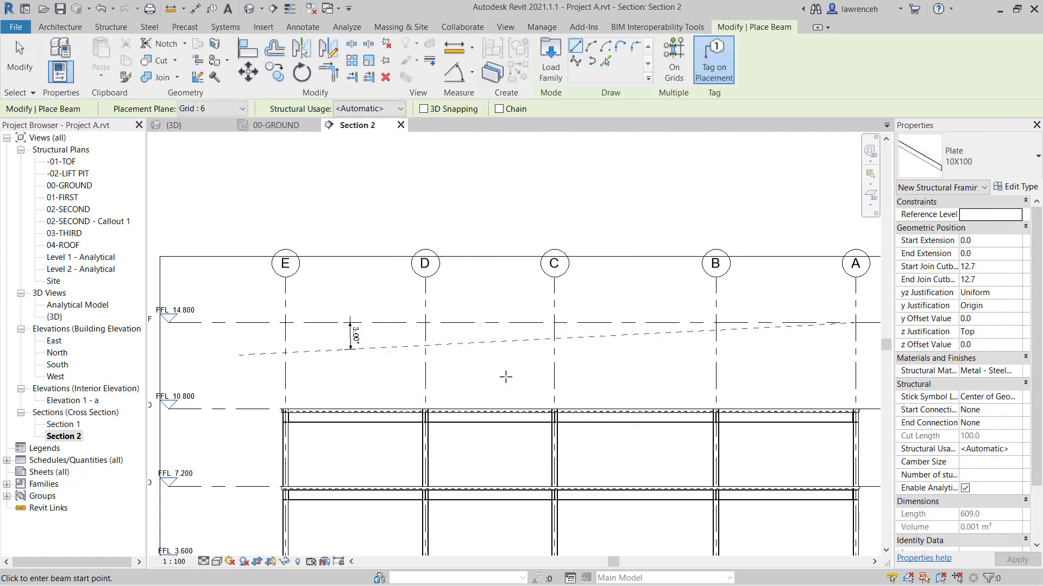
- Place a UB457x152x67 beam along the sloping reference plane from its grid E intersection to its grid A end
left_click(1007, 152)
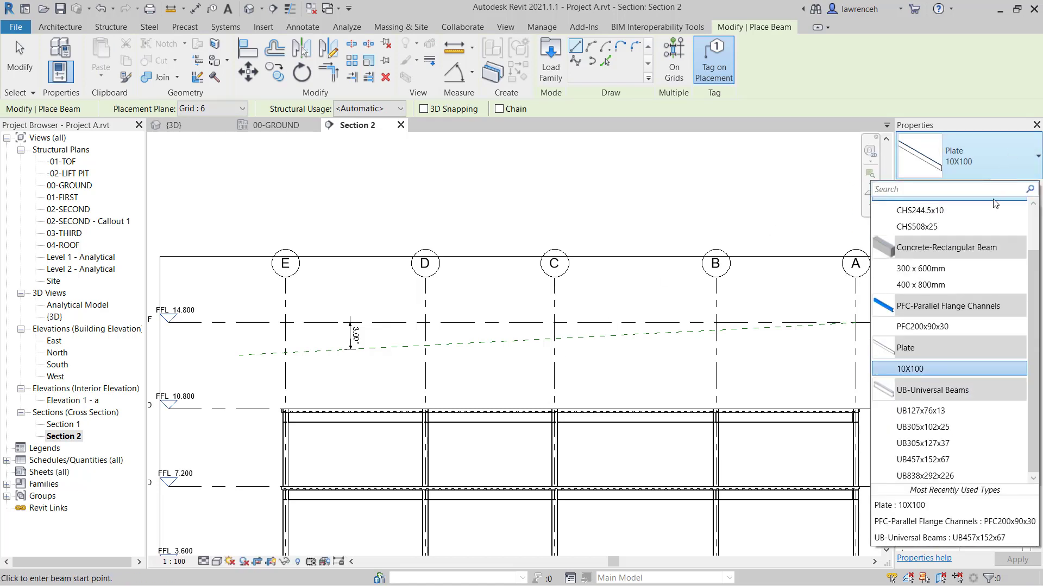
mouse_move(962, 463)
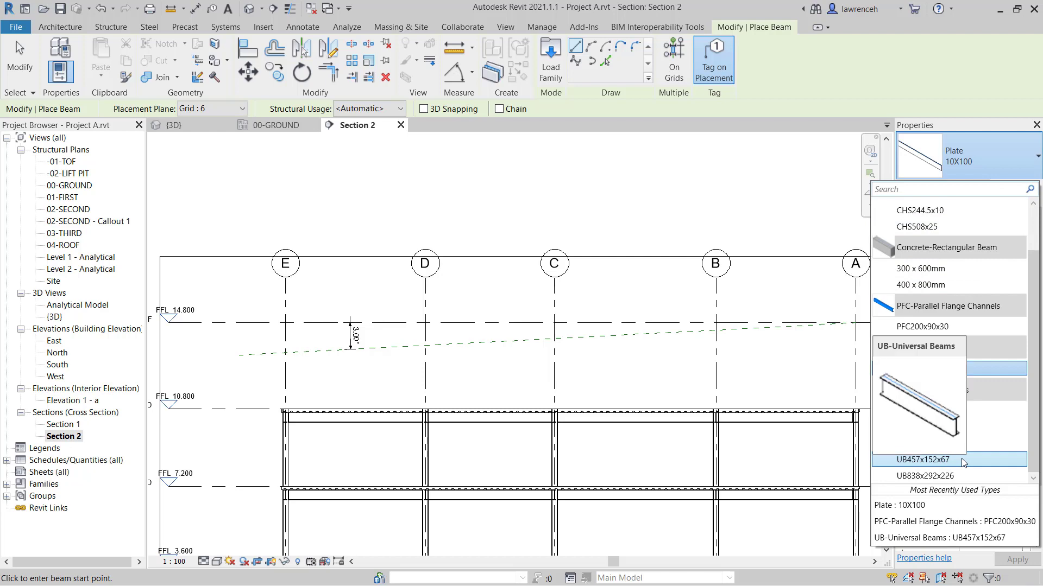
left_click(957, 462)
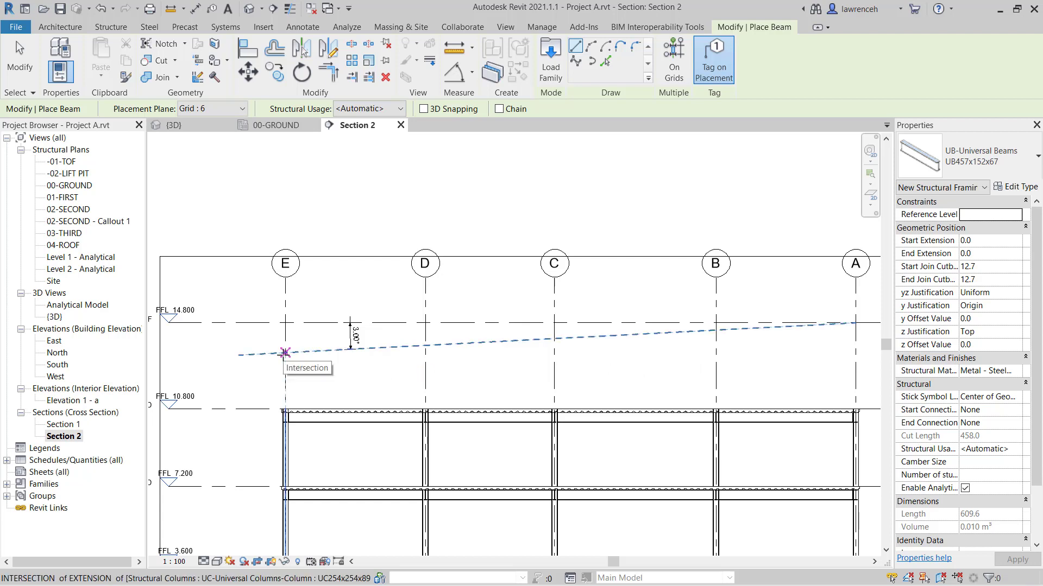
left_click(284, 353)
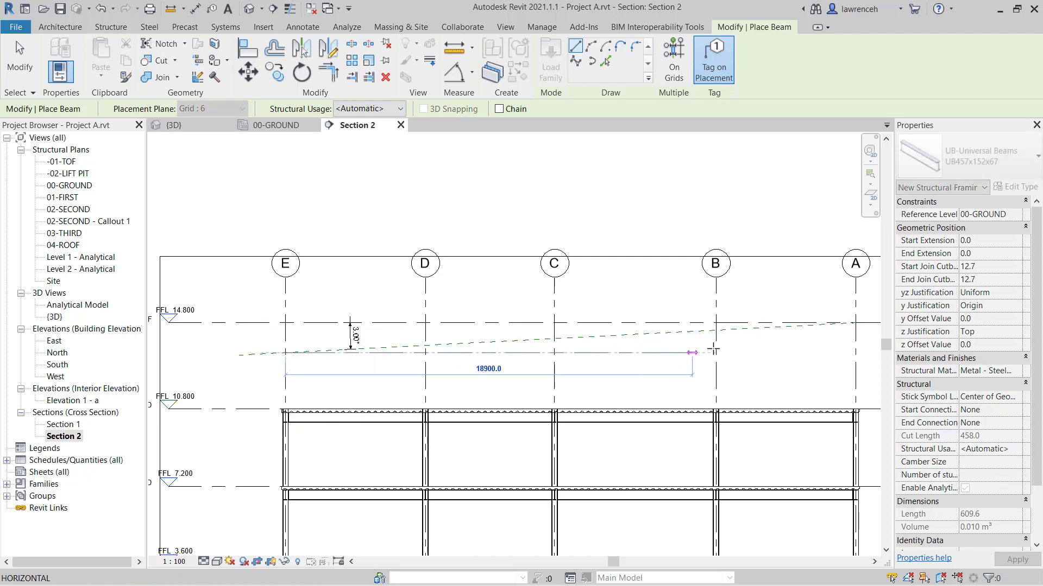
left_click(855, 322)
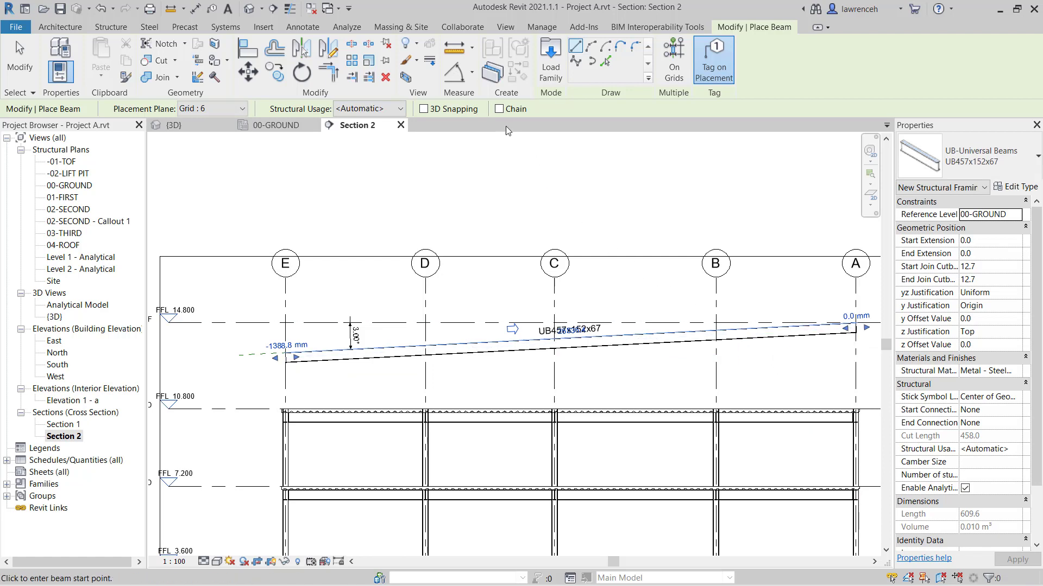
- Draw a chain of four connected UB457x152x67 beams above the sloping beam, from near grid C to beyond grid B
scroll(616, 272, "up", 1)
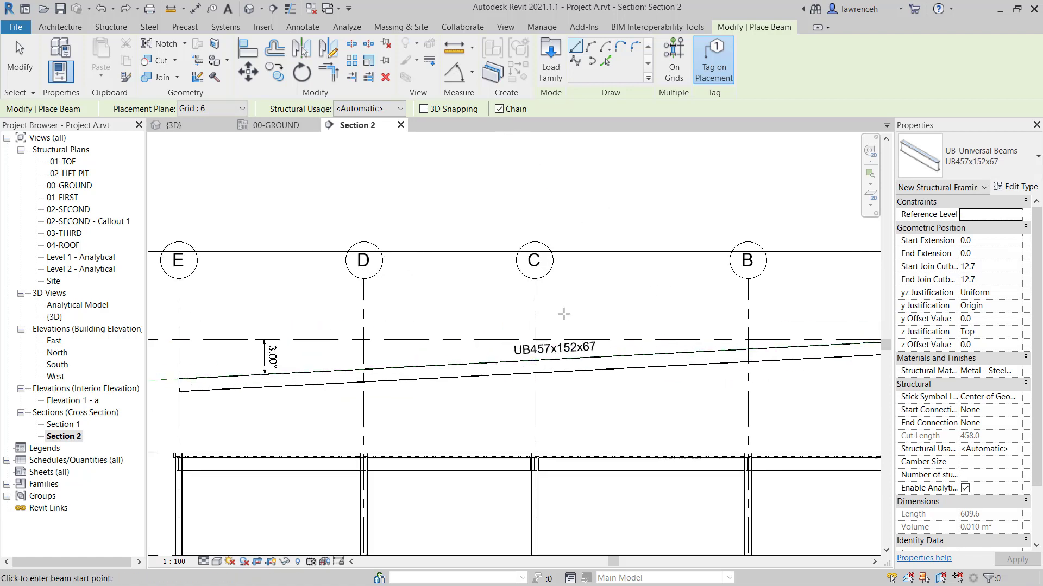
left_click(563, 314)
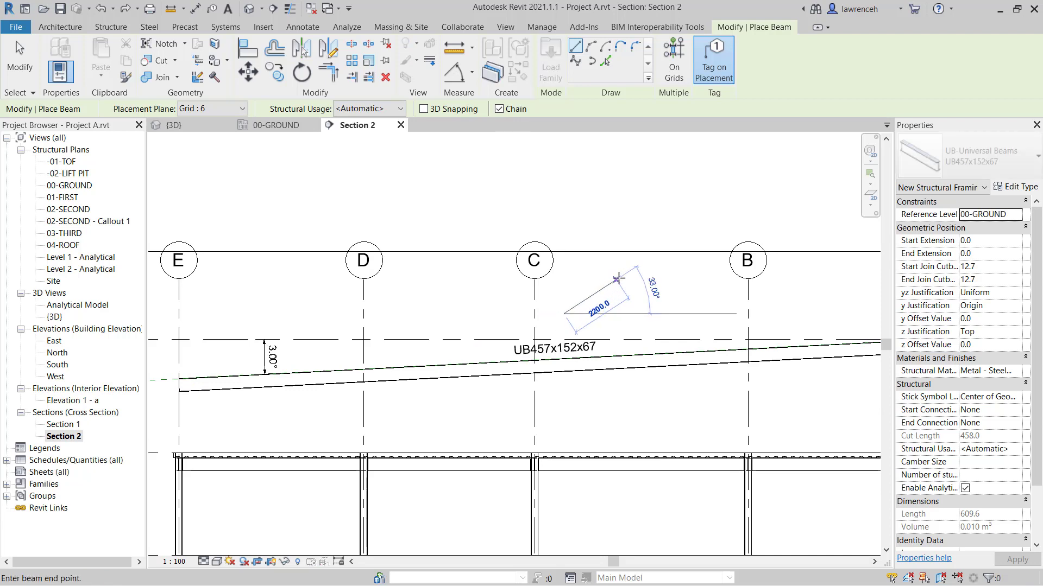
left_click(686, 279)
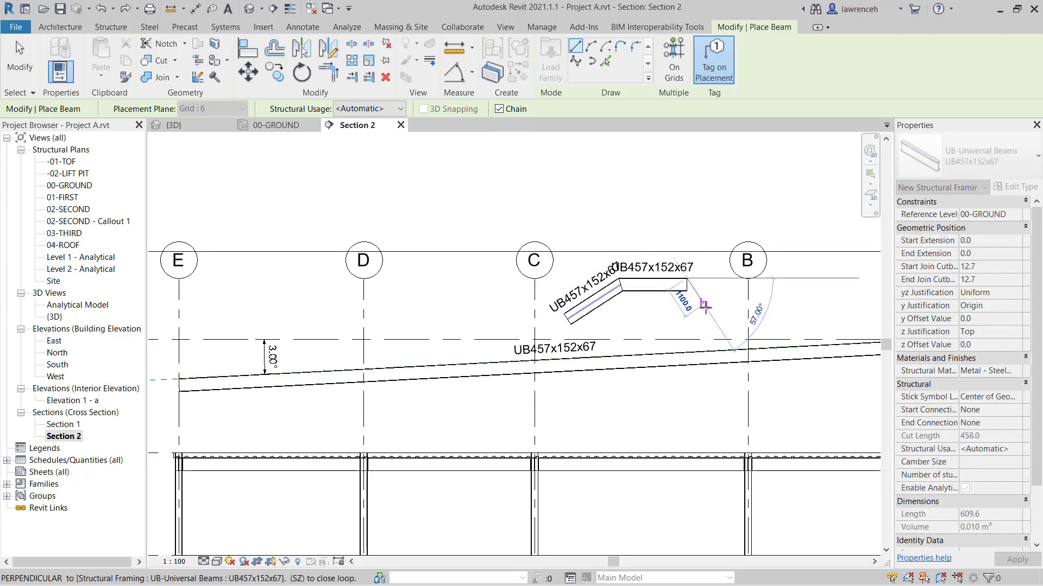
left_click(715, 317)
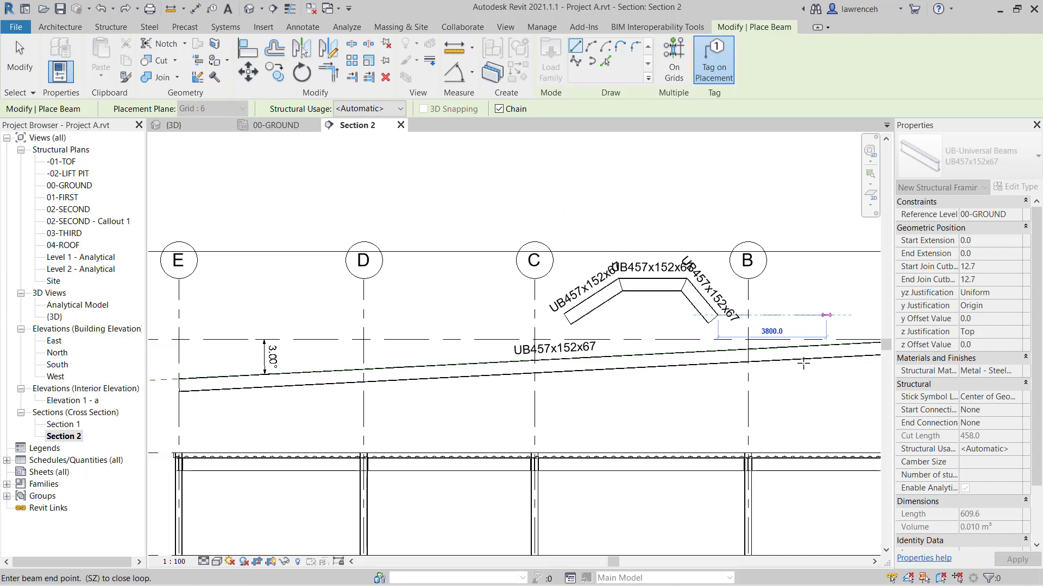
left_click(826, 321)
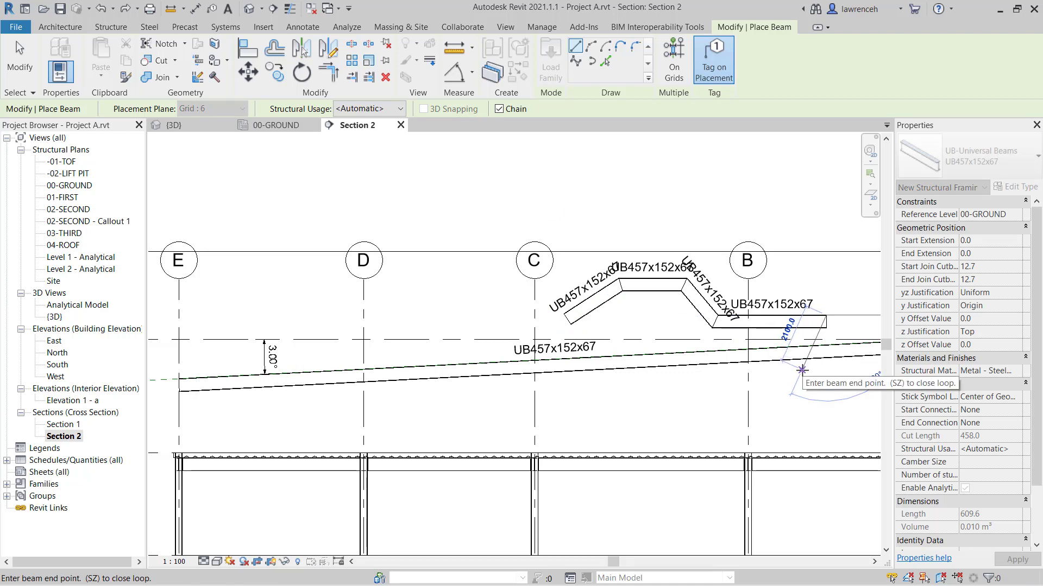
key("Escape")
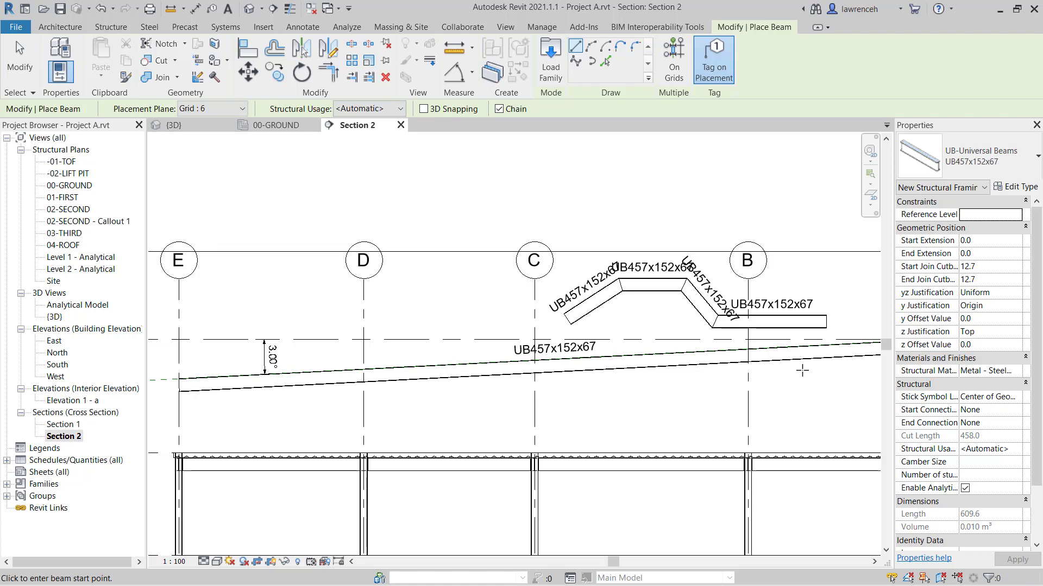
key("Escape")
- Delete the chain of four short beams above the sloping roof beam in the 3D view
left_click(183, 126)
middle_click_drag(685, 412, 672, 208, "shift")
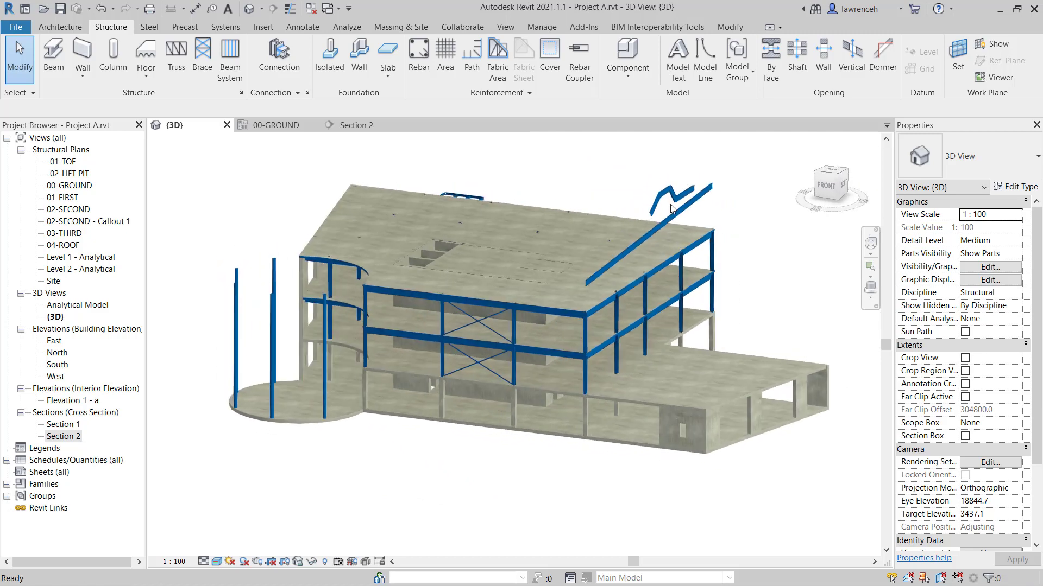
scroll(673, 208, "up", 5)
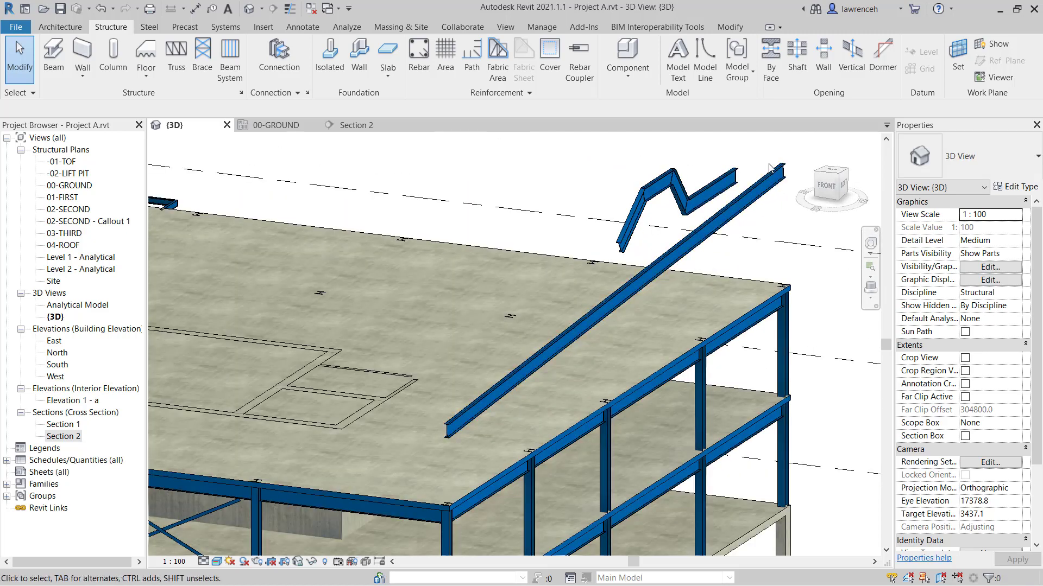
key("Tab")
left_click(719, 197)
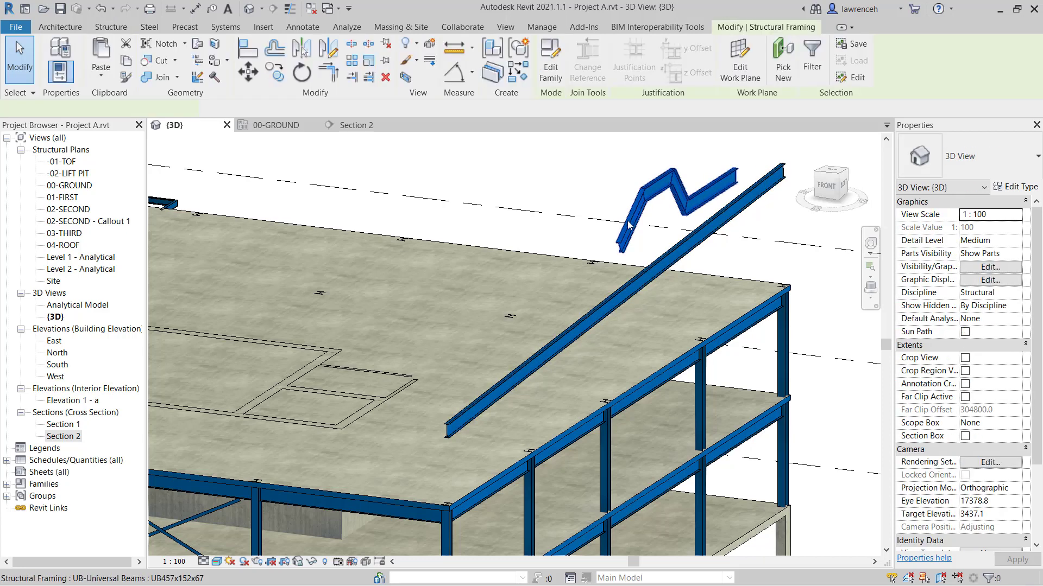
key("Delete")
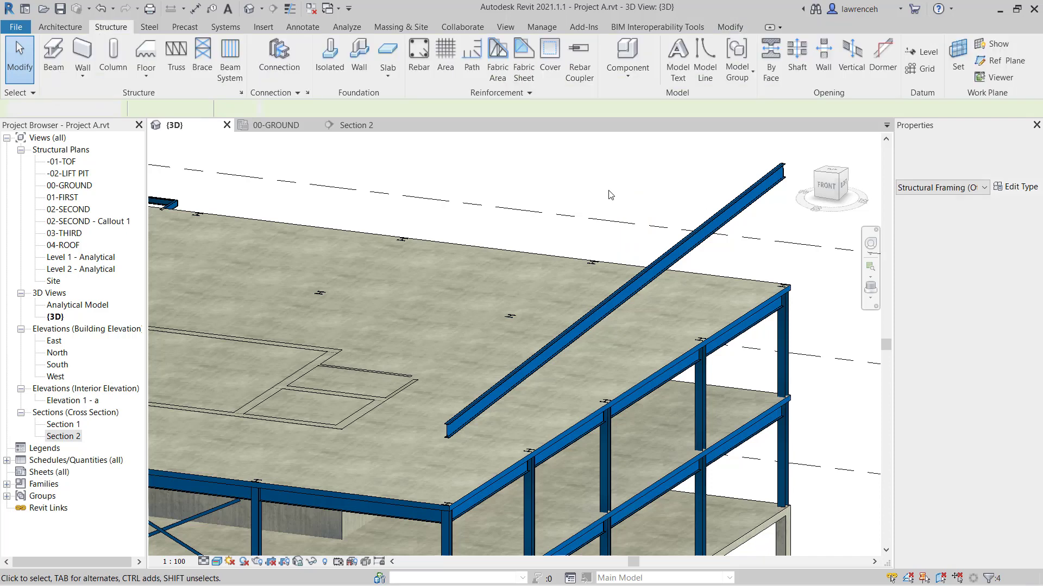
scroll(649, 186, "down", 2)
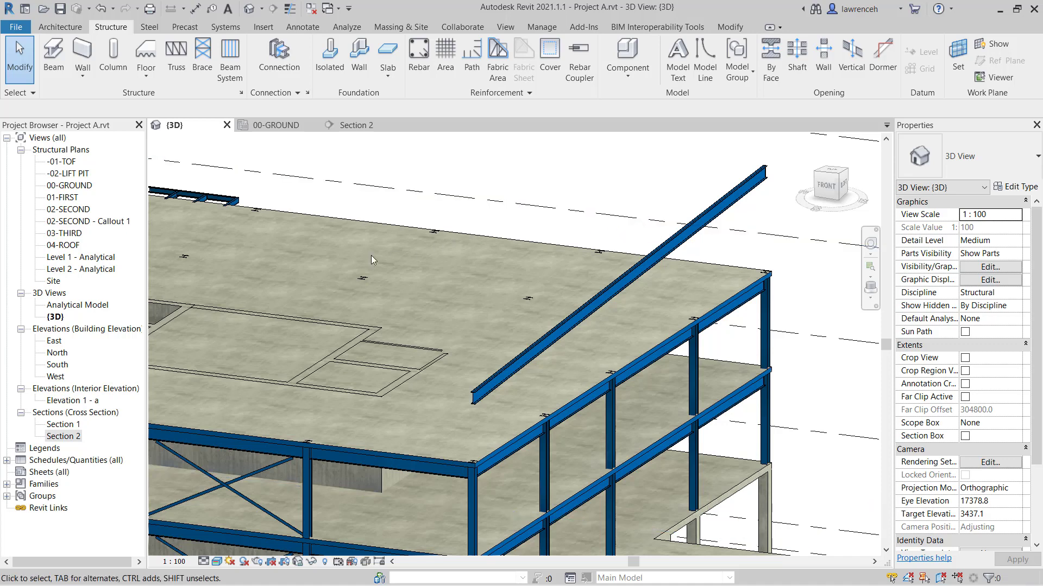
- Extend grids 1 to 6 above the 04-ROOF level in the South elevation and return to the 04-ROOF plan
double_click(64, 245)
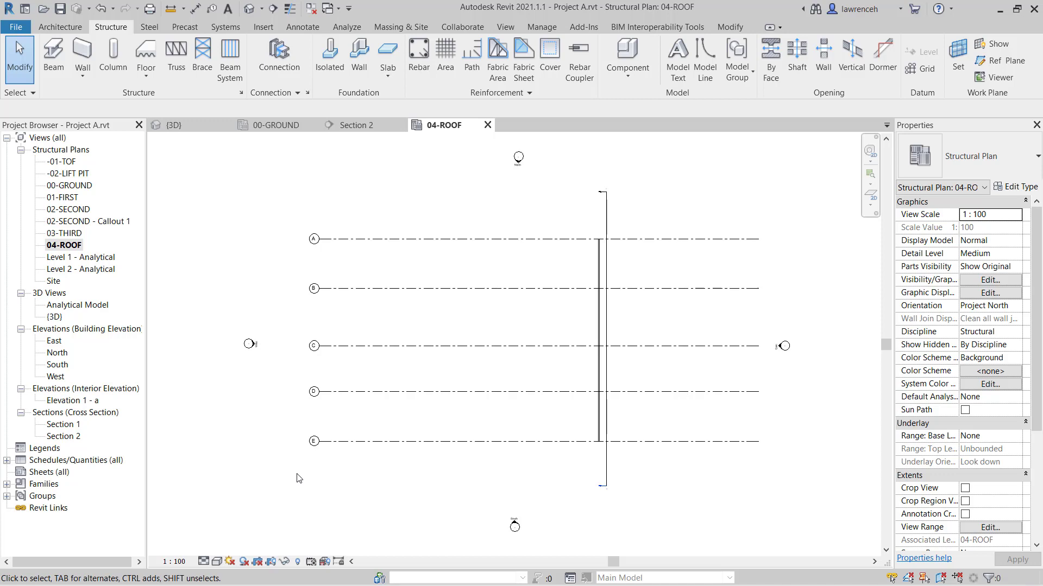
double_click(57, 365)
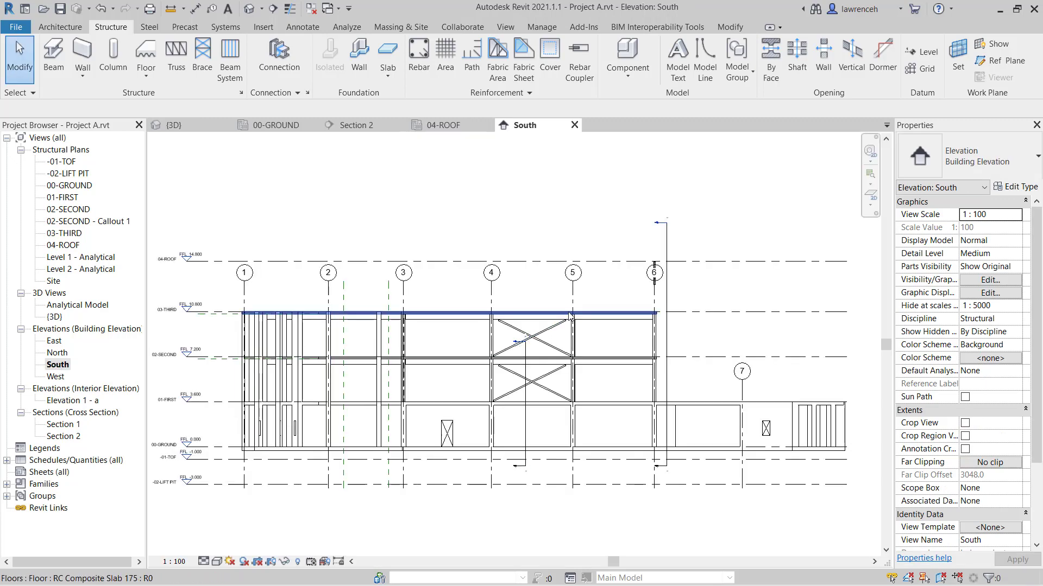
left_click(612, 292)
left_click_drag(572, 281, 419, 215)
left_click(377, 199)
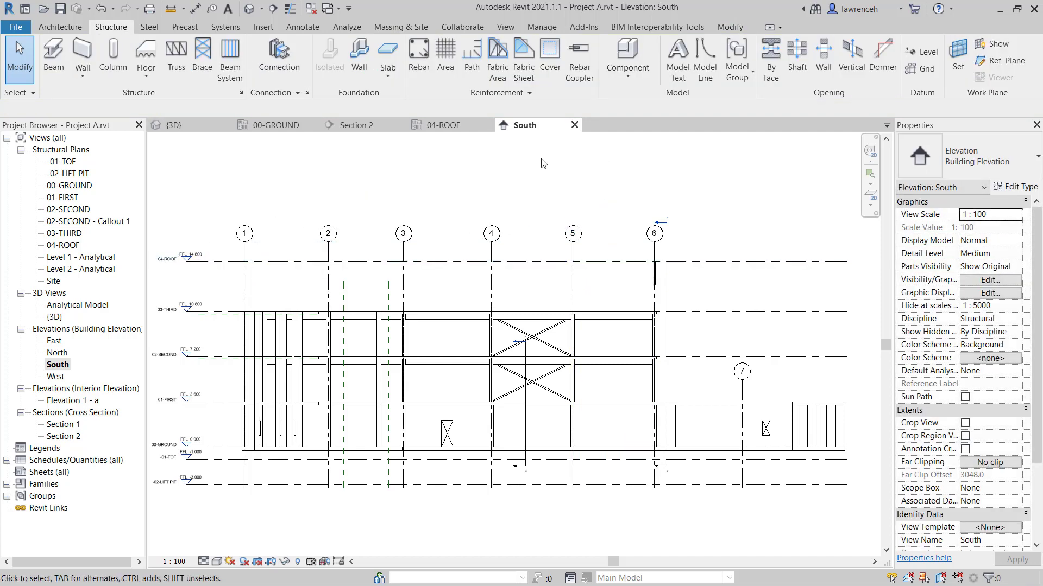
left_click(458, 124)
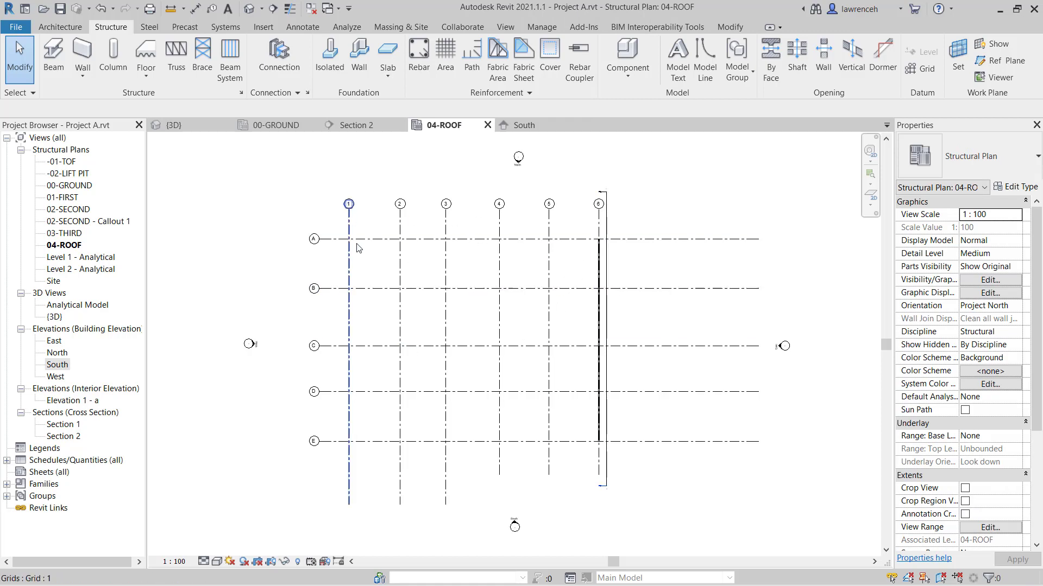
- Copy the sloping UB457x152x67 roof beam from grid 6 to grids 5, 4, 3, 2 and 1 as multiple copies
left_click(598, 278)
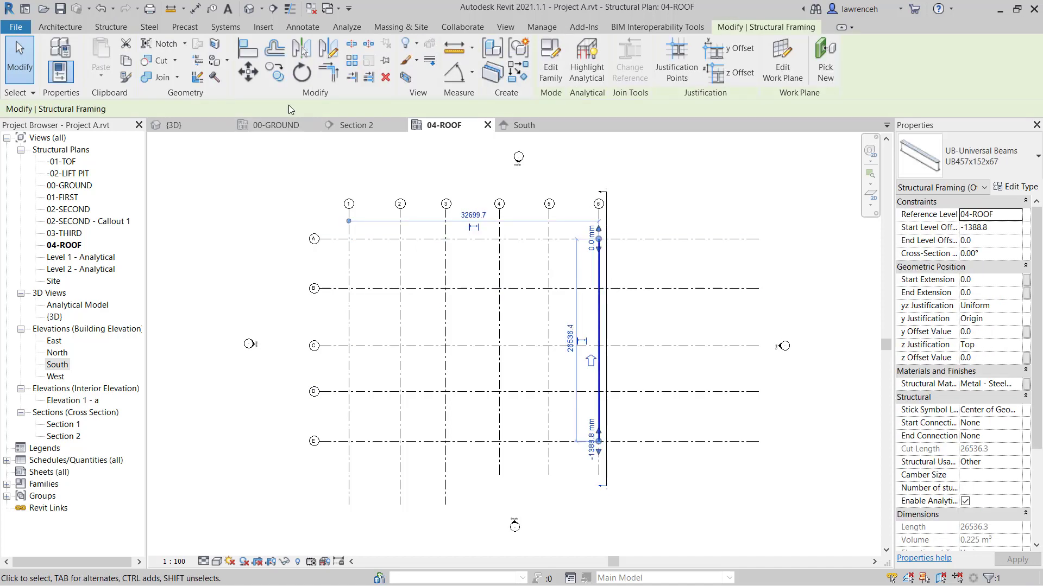
left_click(276, 76)
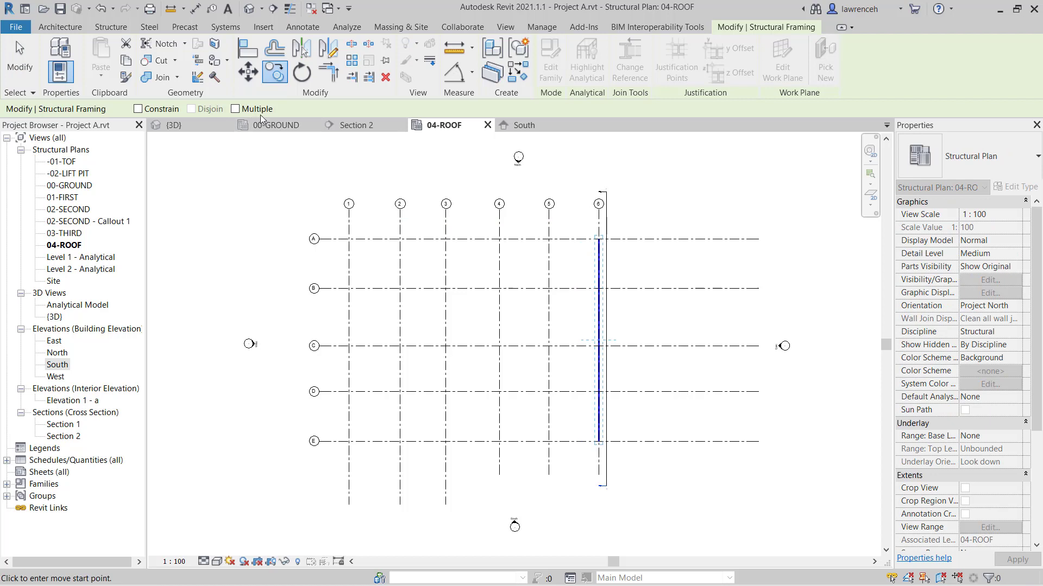
left_click(256, 109)
scroll(597, 224, "up", 2)
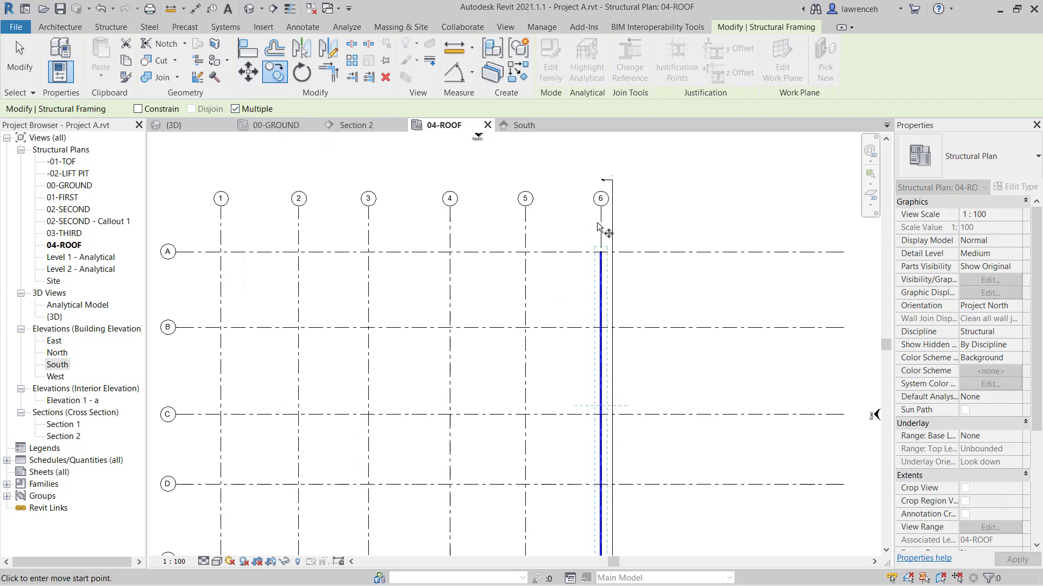
scroll(597, 224, "down", 1)
left_click(600, 202)
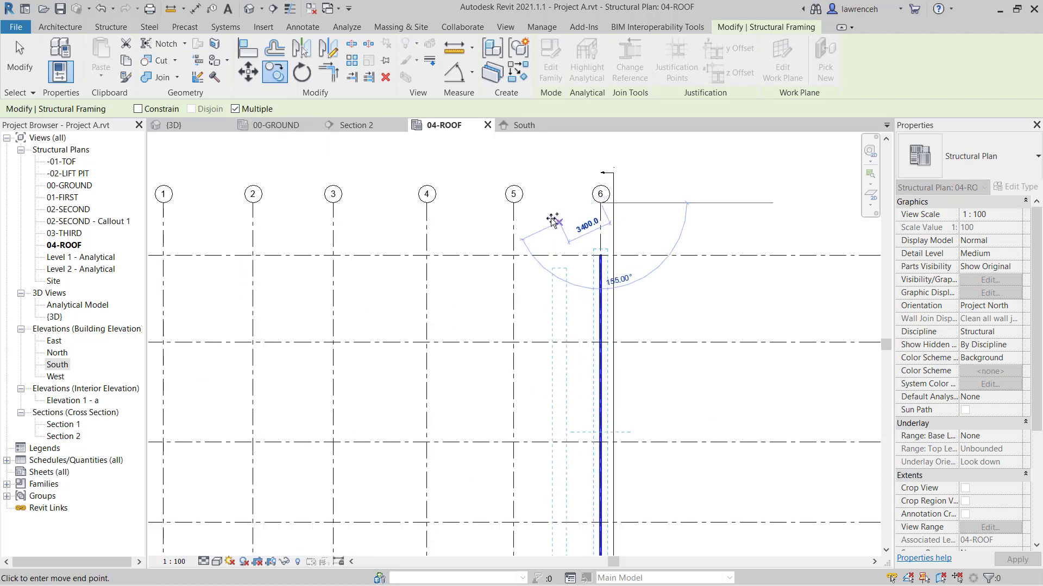
left_click(513, 203)
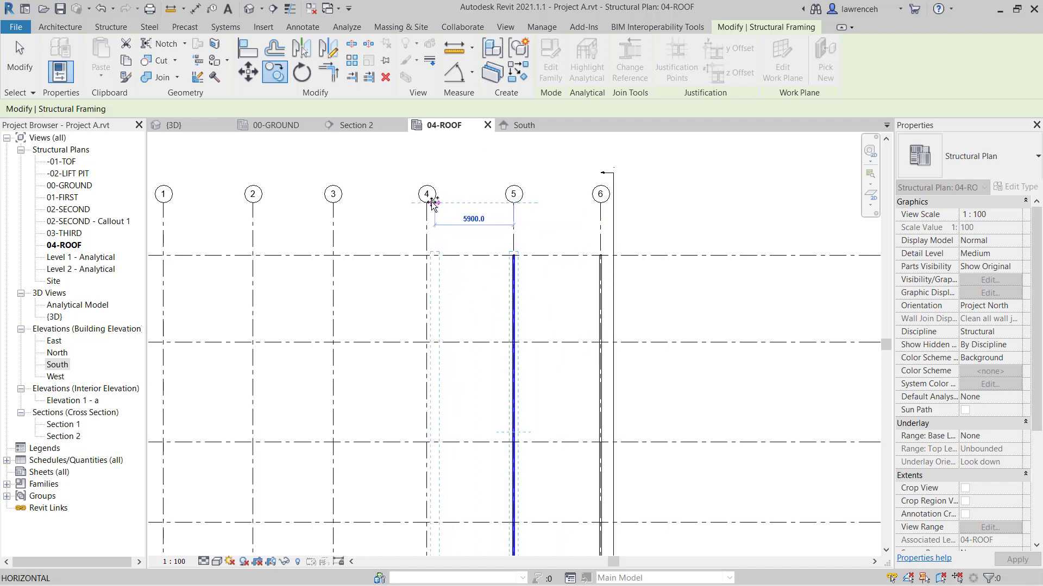
left_click(426, 203)
left_click(332, 203)
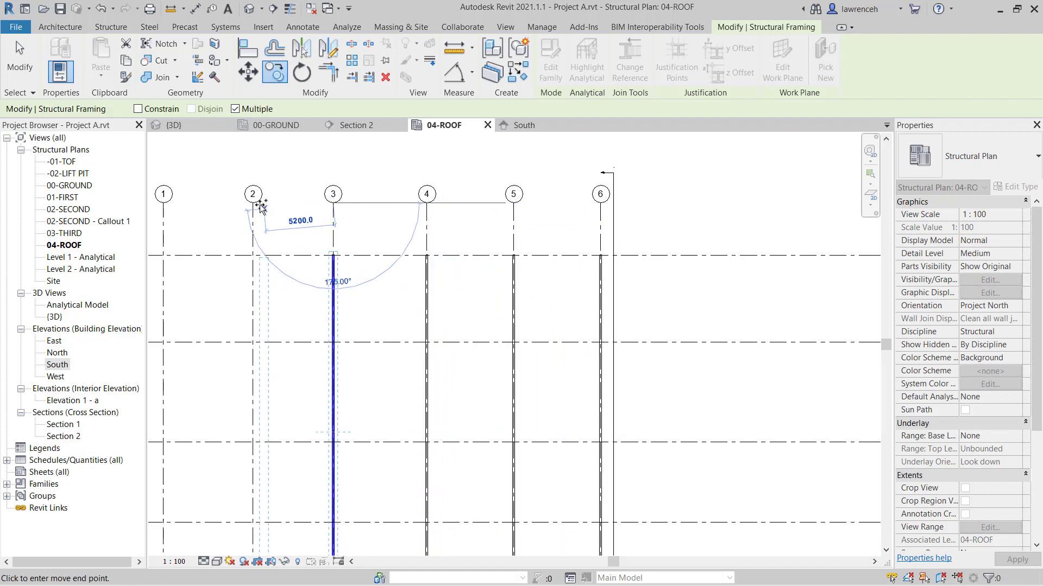
left_click(252, 203)
scroll(291, 226, "up", 2)
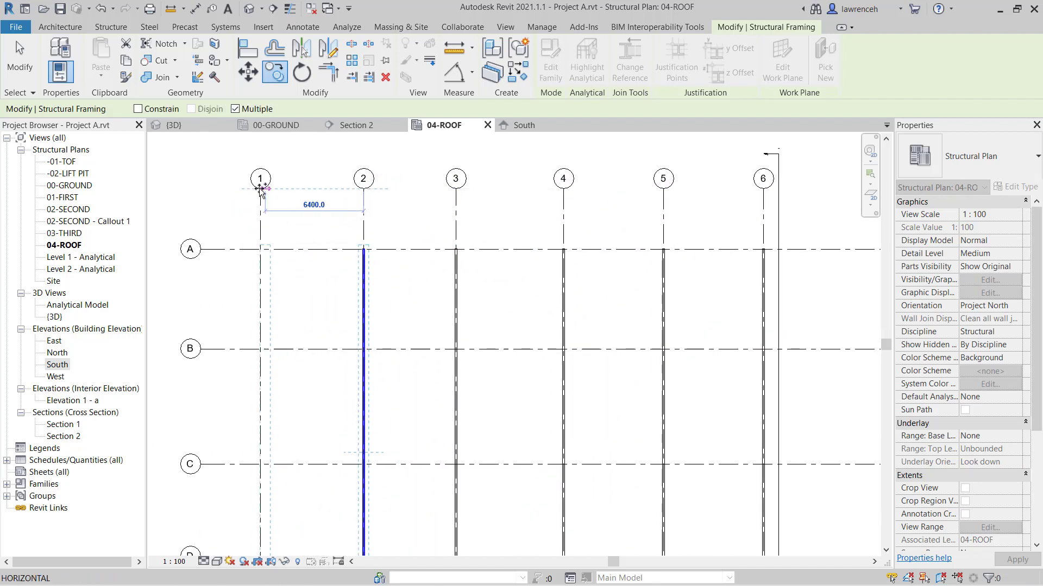
left_click(261, 191)
scroll(455, 256, "down", 2)
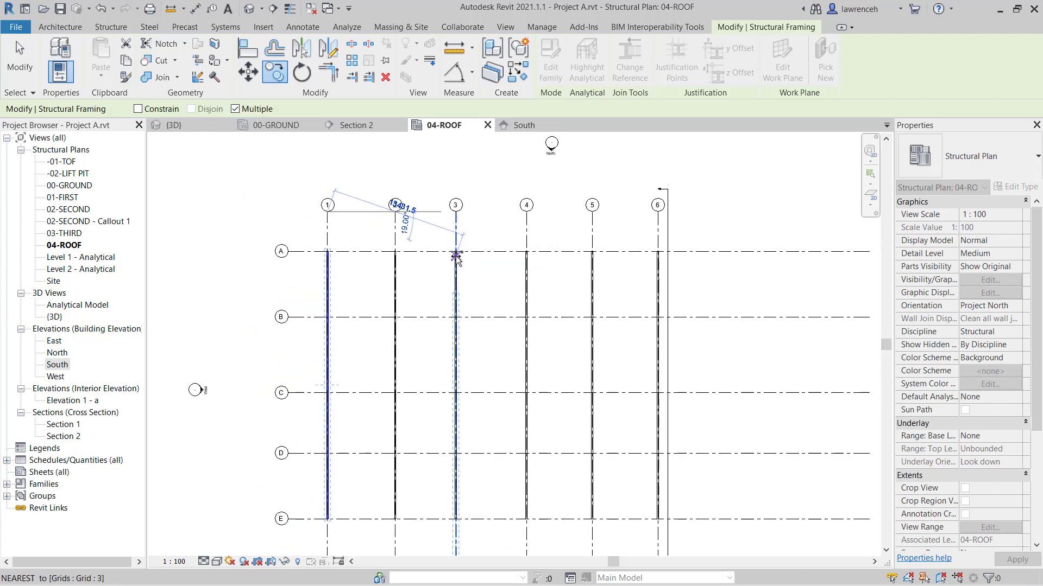
- Switch to the 3D view, leave the copy command and view the whole row of sloping roof beams
left_click(182, 126)
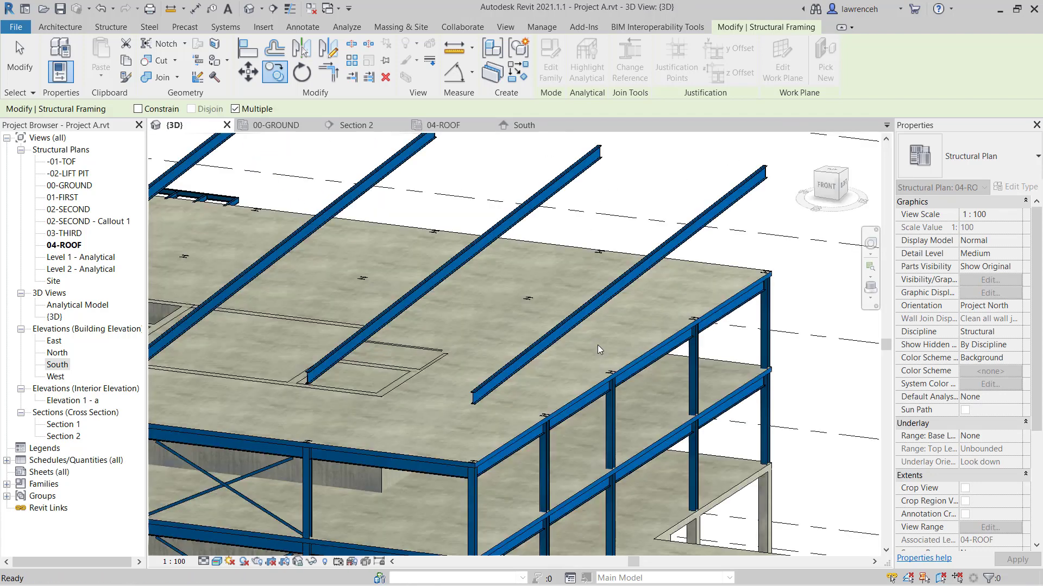
key("Escape")
scroll(674, 396, "down", 4)
middle_click_drag(679, 369, 671, 504, "shift")
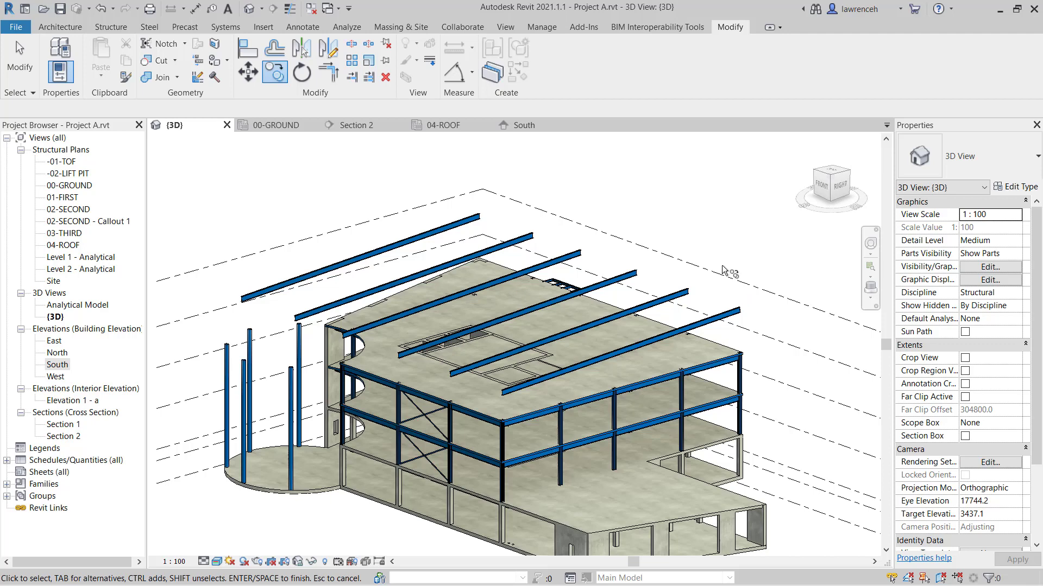
left_click(26, 80)
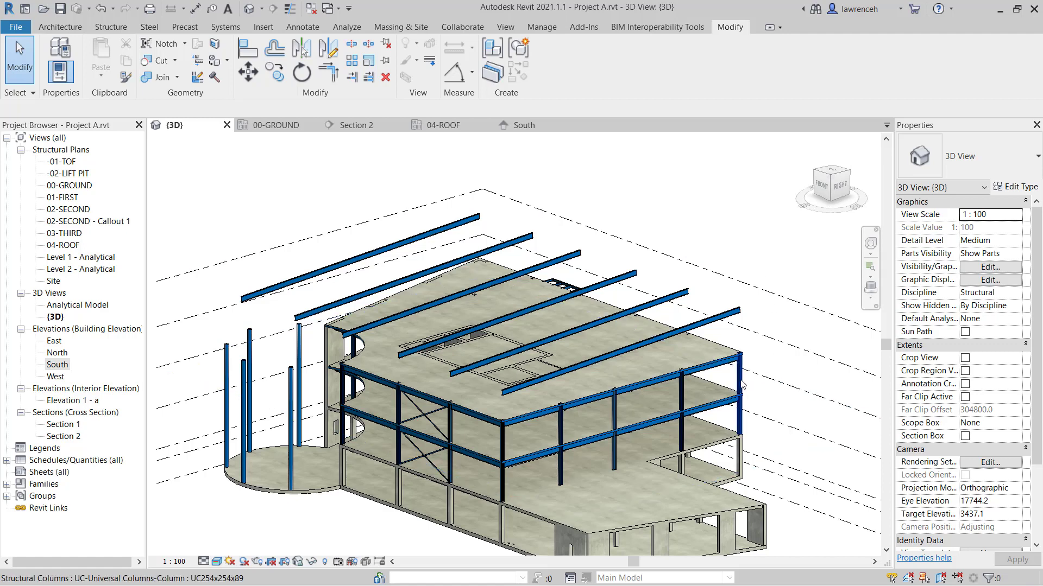
- Attach the tops of the five UC254x254x89 columns on grid 6 to the sloping beam above, using Minimum Intersection justification
left_click(682, 393)
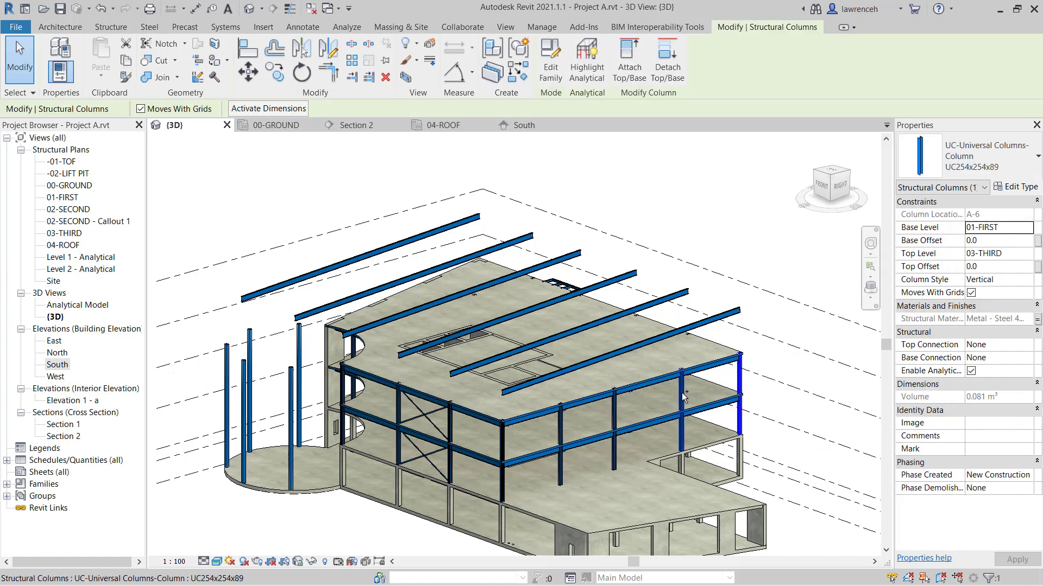
left_click(614, 411, "ctrl")
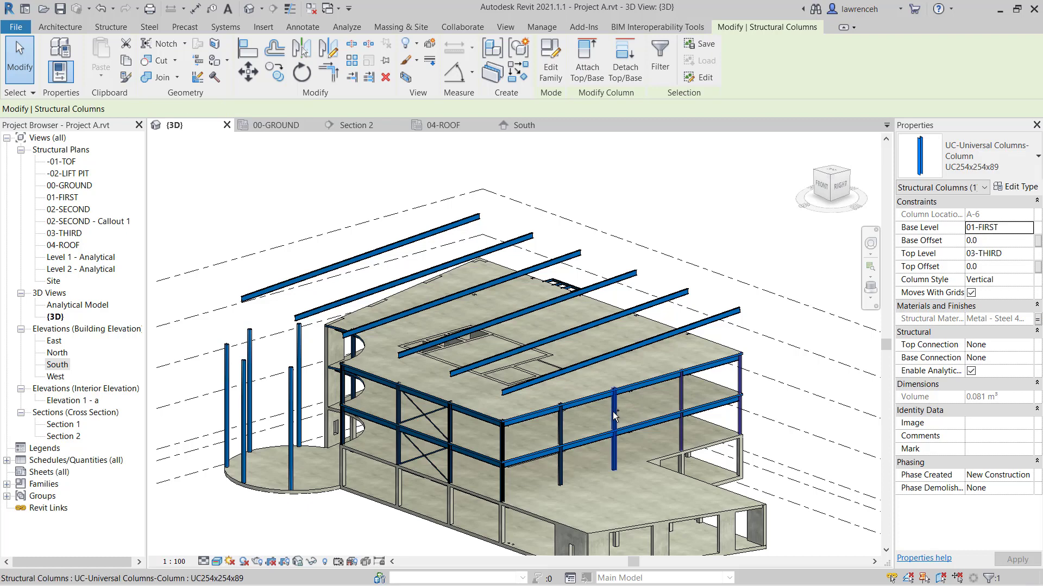
left_click(565, 434, "ctrl")
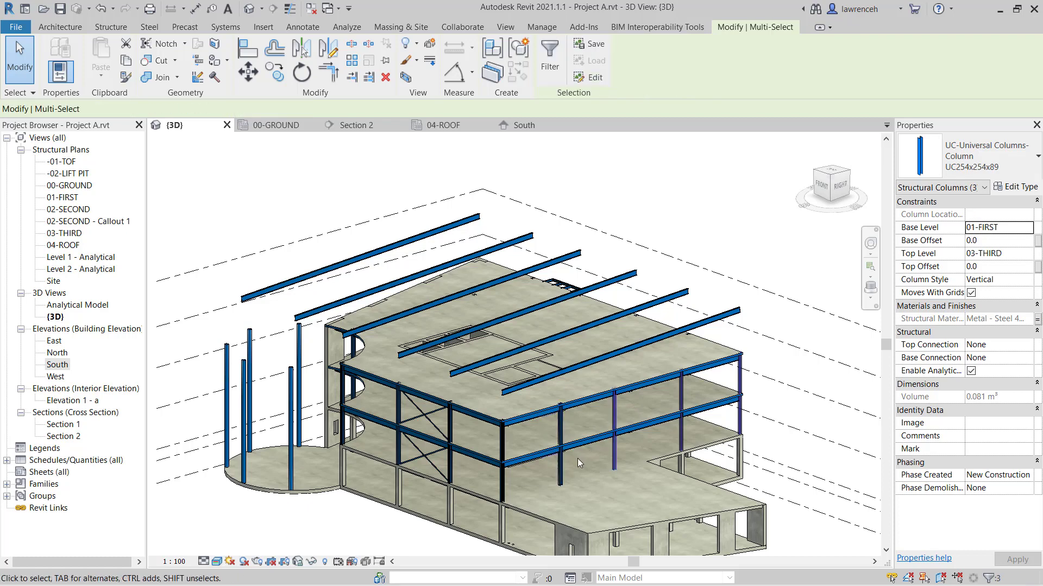
scroll(576, 462, "up", 3)
left_click(546, 486, "ctrl")
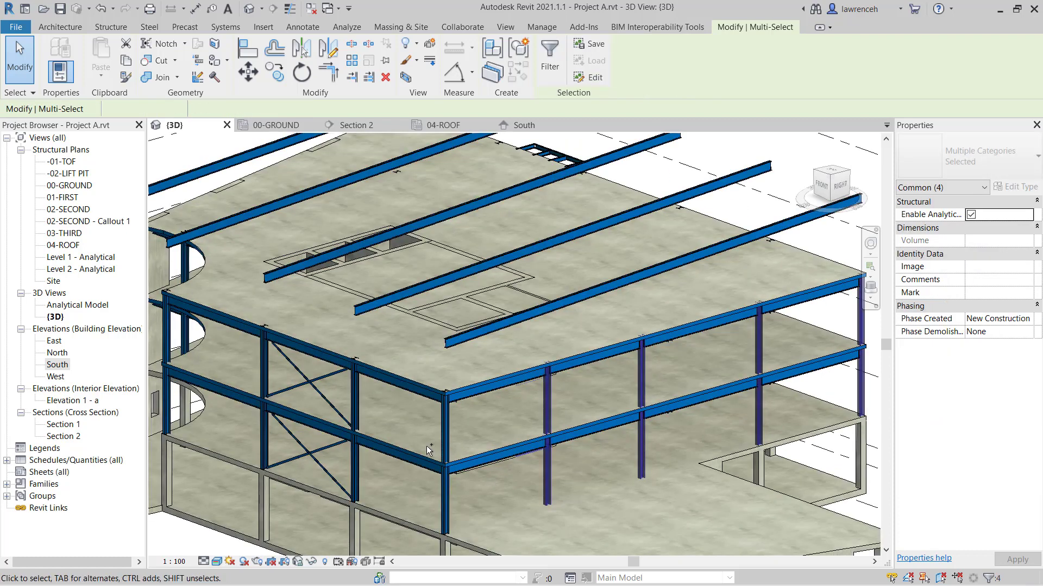
left_click(444, 429, "ctrl")
middle_click_drag(549, 334, 564, 197, "shift")
left_click(487, 427, "shift")
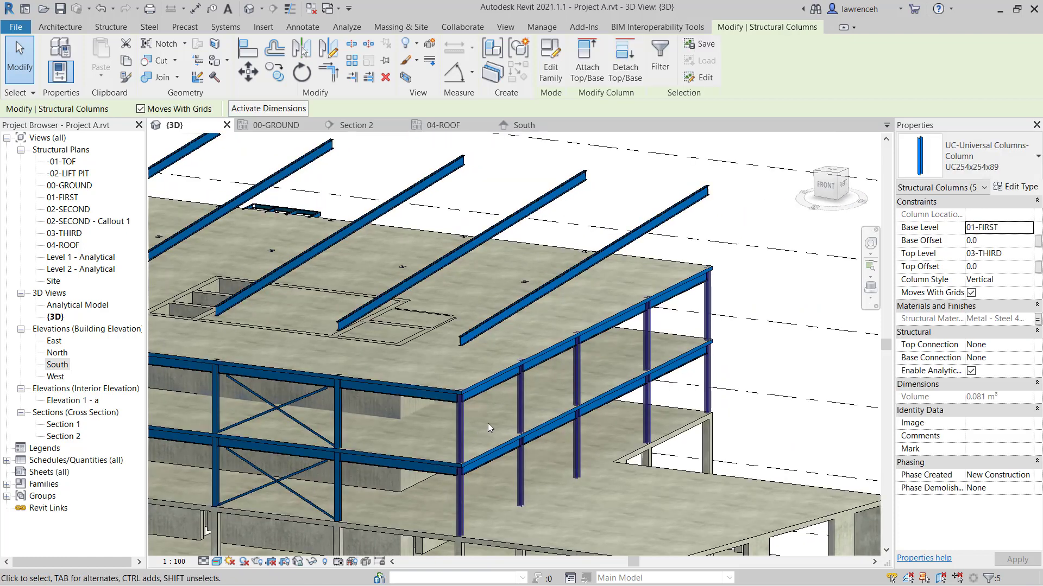
left_click(592, 81)
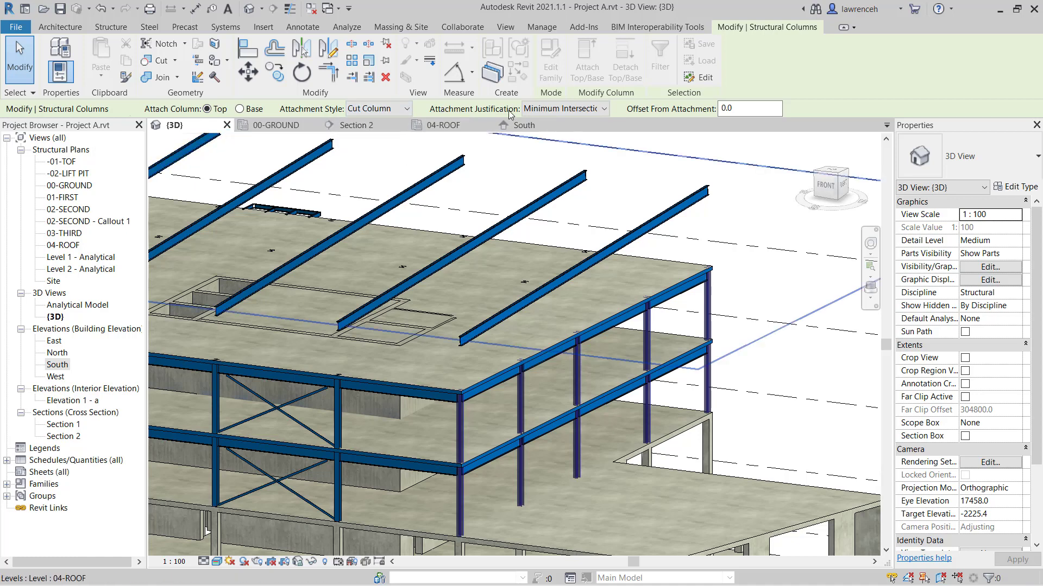
left_click(571, 109)
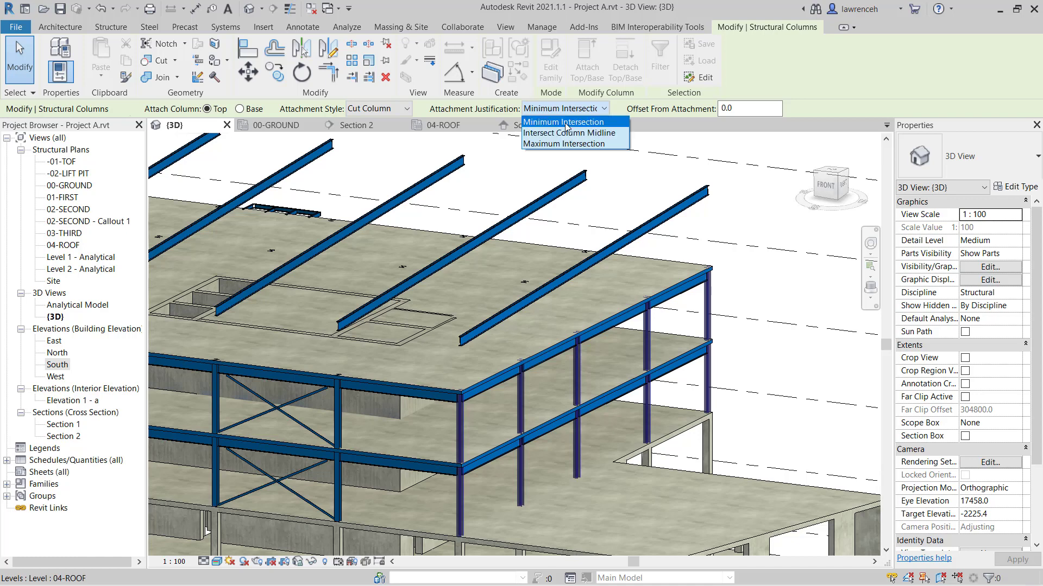
left_click(566, 122)
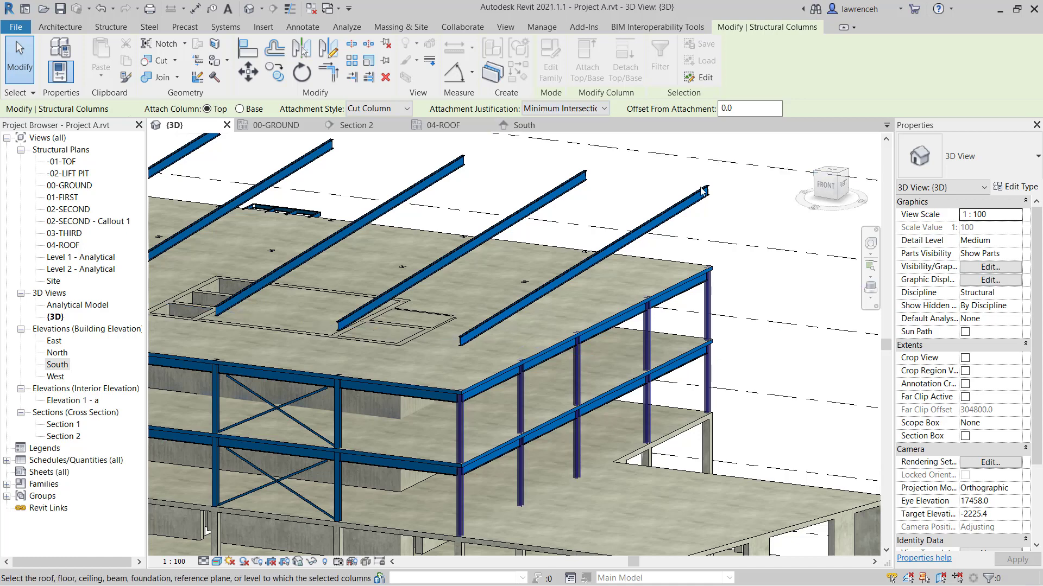
left_click(756, 298)
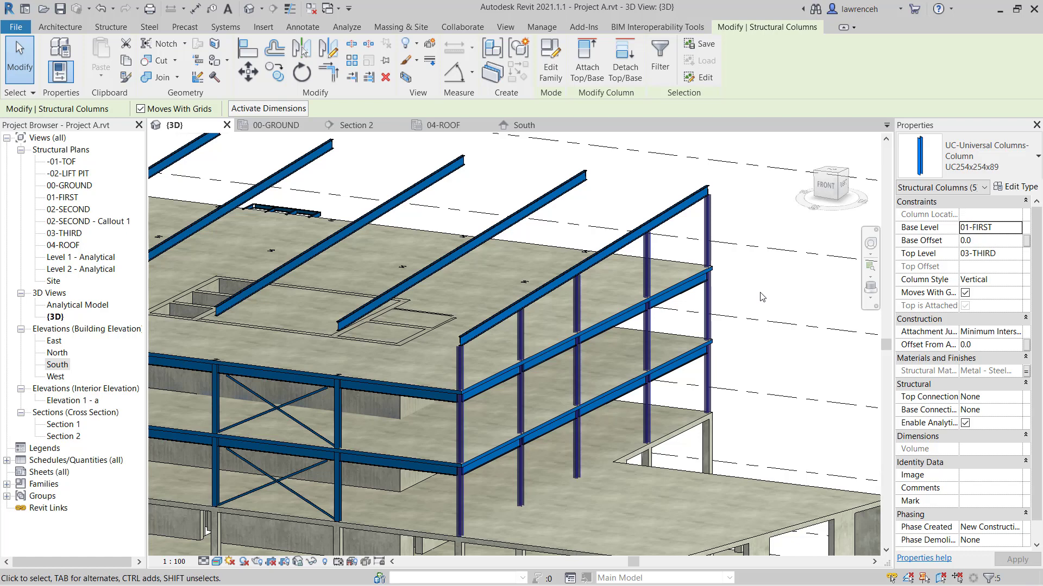
left_click(765, 293)
- Attach the tops of the three grid 5 columns to the sloping roof beam on grid 5
middle_click_drag(635, 362, 530, 369, "shift")
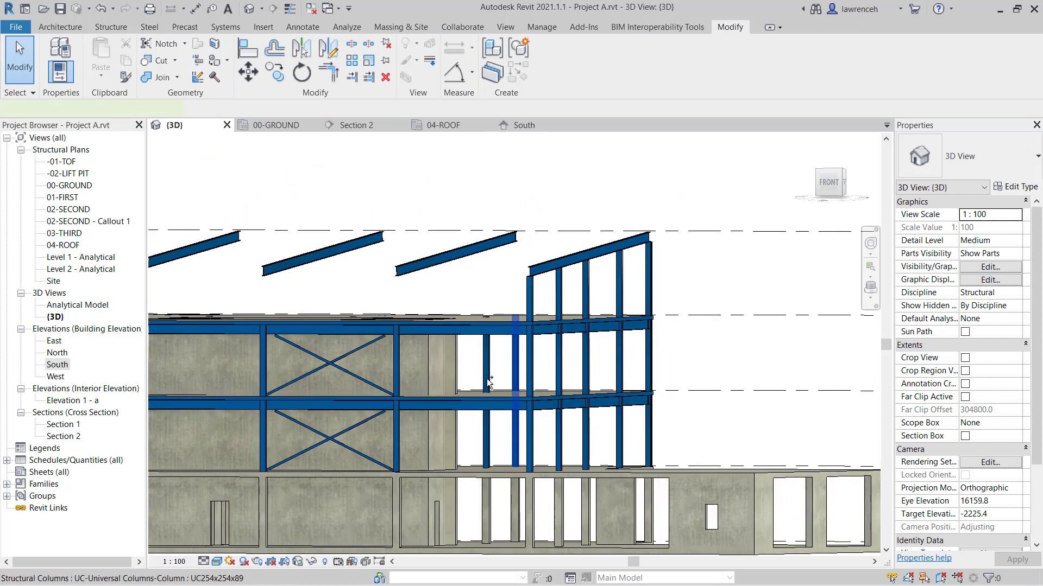
left_click(487, 380)
left_click(514, 380, "ctrl")
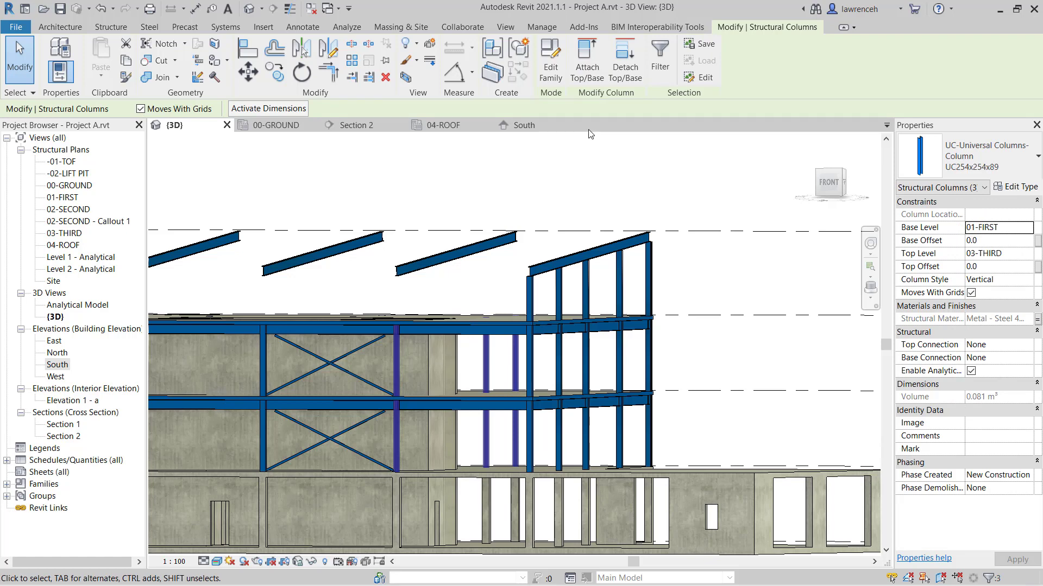
left_click(588, 71)
left_click(475, 265)
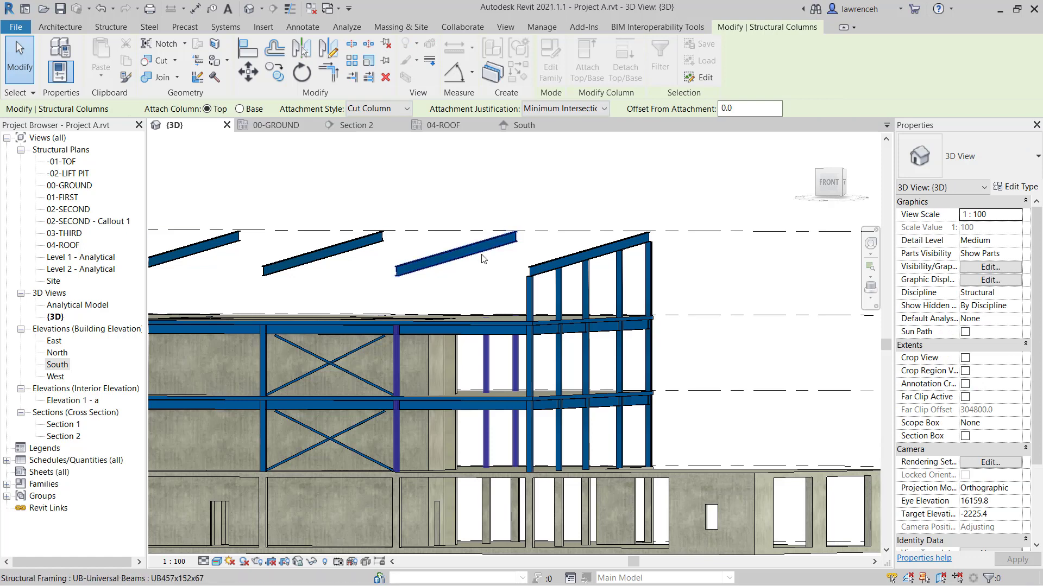
- Attach the tops of the three grid 4 columns to the sloping roof beam on grid 4
key("Escape")
left_click(624, 397)
middle_click_drag(625, 397, 535, 450, "shift")
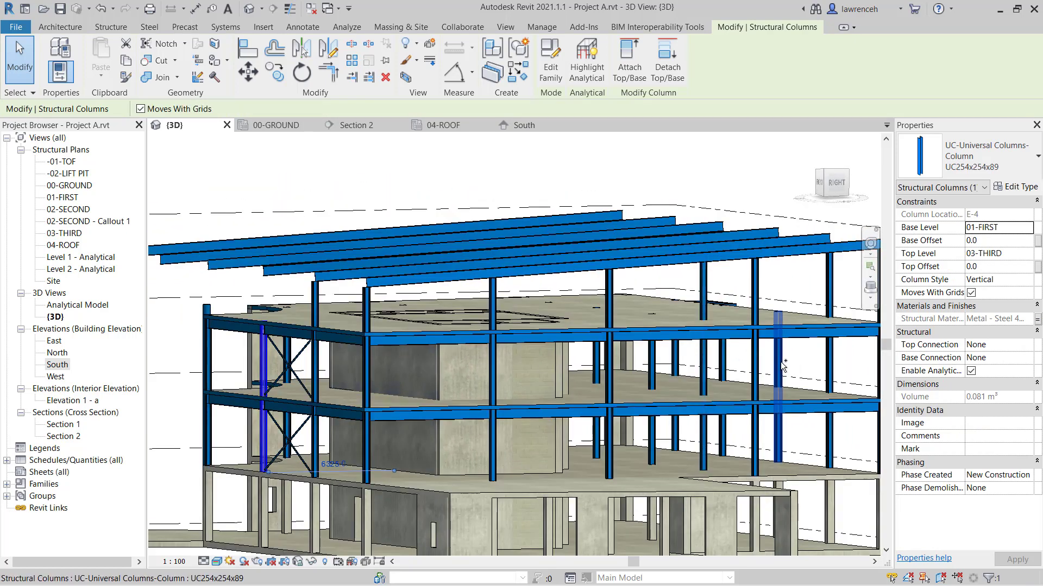
left_click(782, 366, "ctrl")
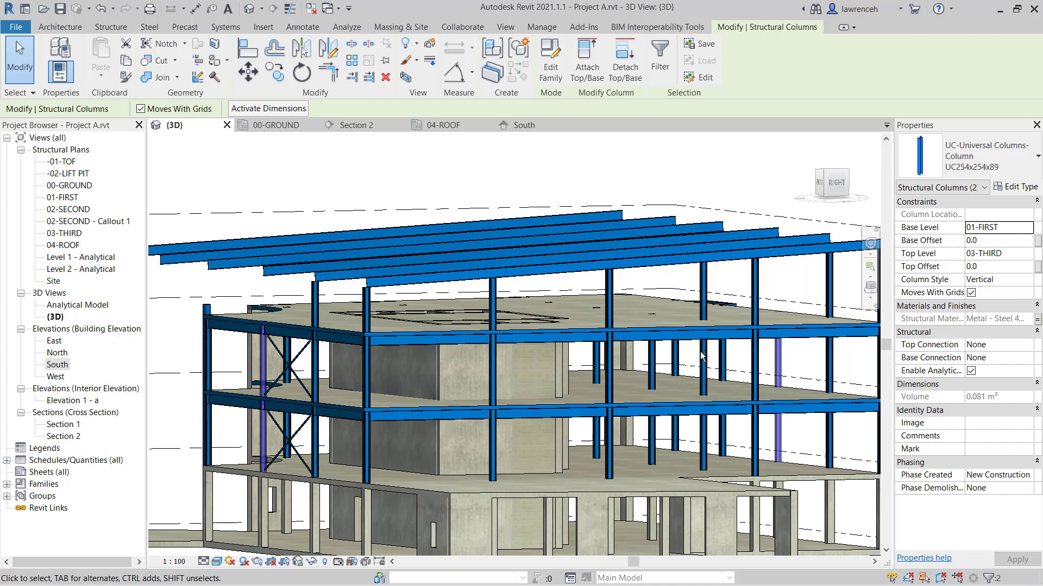
middle_click_drag(676, 363, 627, 376, "shift")
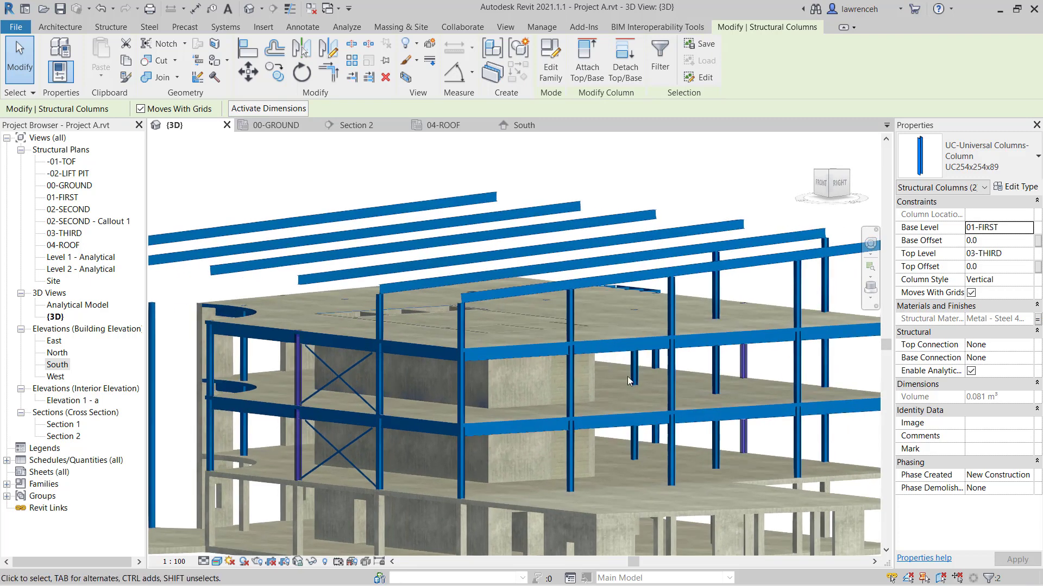
left_click(634, 380, "ctrl")
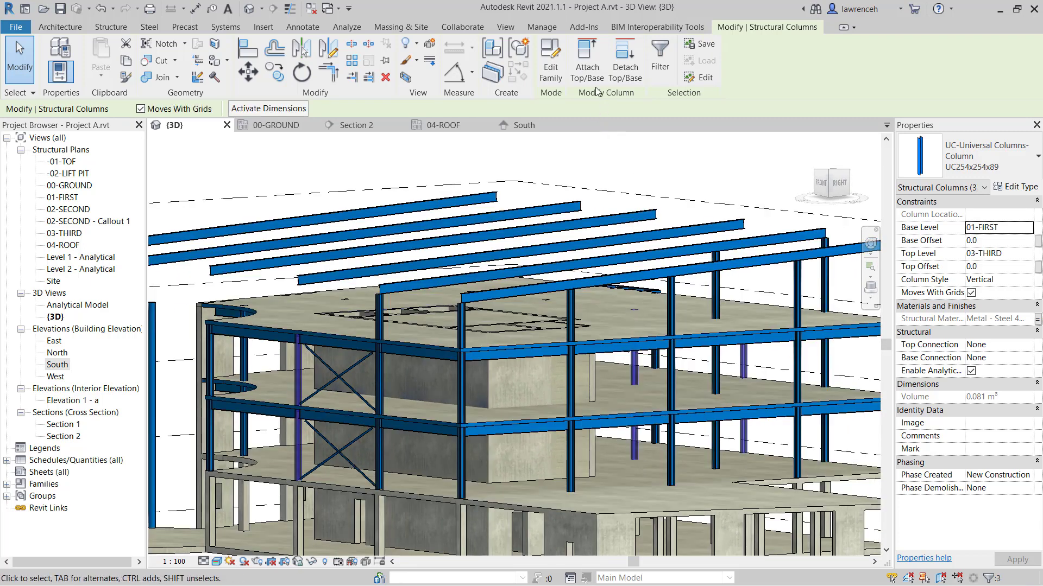
left_click(587, 71)
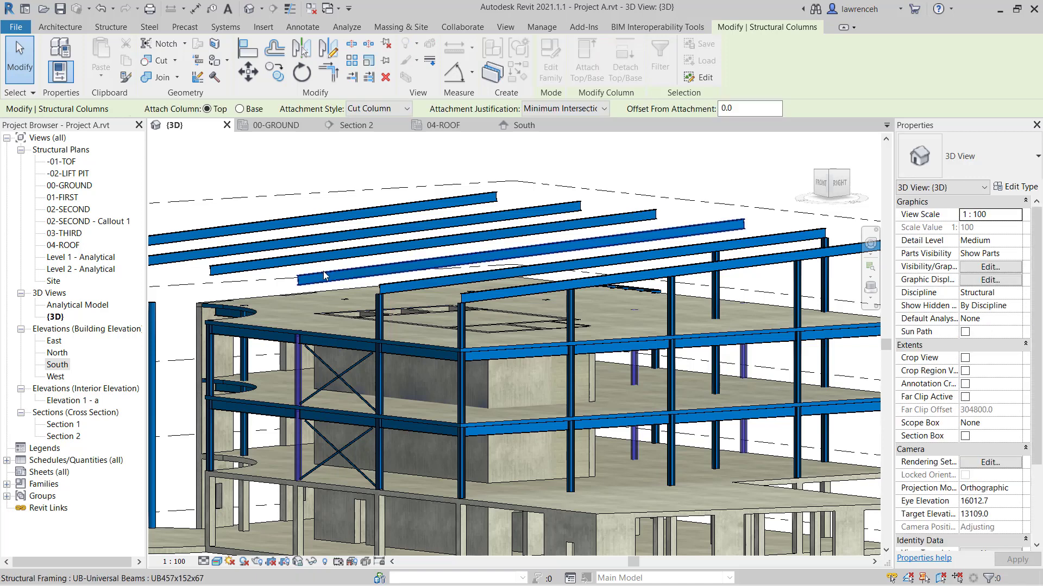
left_click(615, 233)
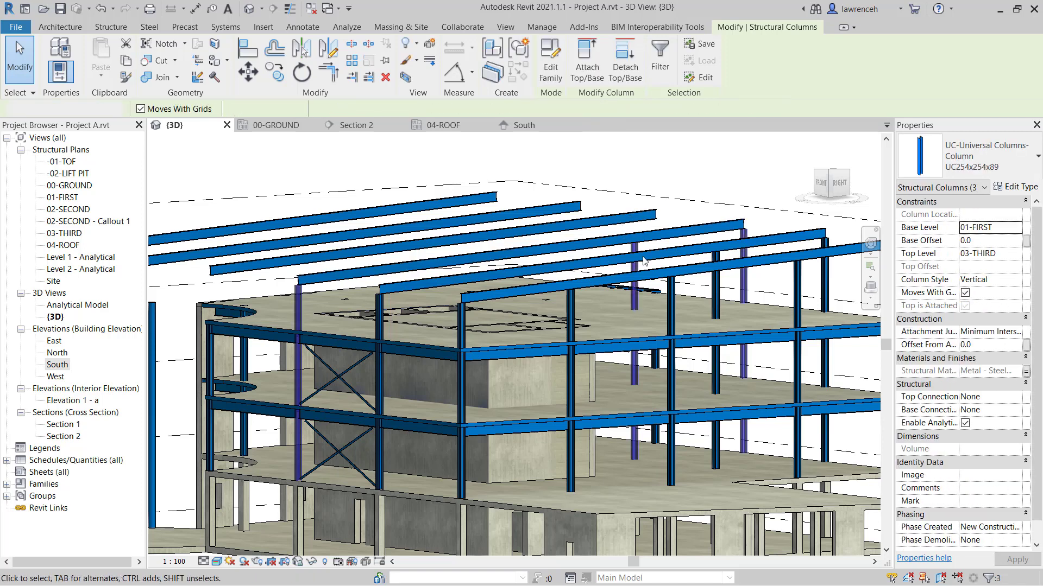
- Select the three UC254x254x89 columns on grid 3 for attaching to the roof beam above them
scroll(451, 361, "down", 2)
middle_click_drag(450, 361, 446, 402, "shift")
key("Escape")
left_click(429, 364)
middle_click_drag(516, 394, 611, 387, "shift")
left_click(612, 388, "ctrl")
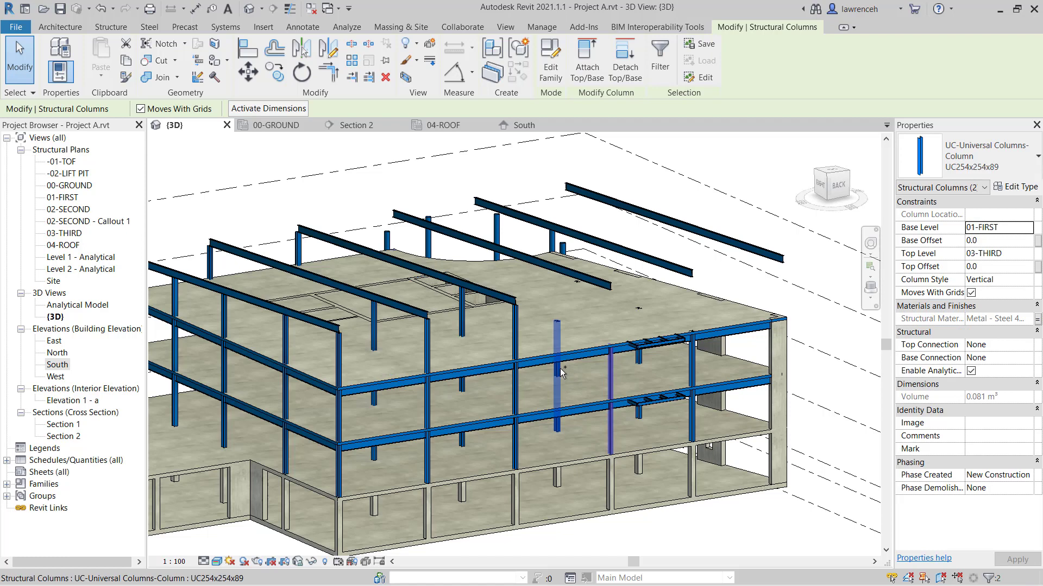
left_click(557, 353, "ctrl")
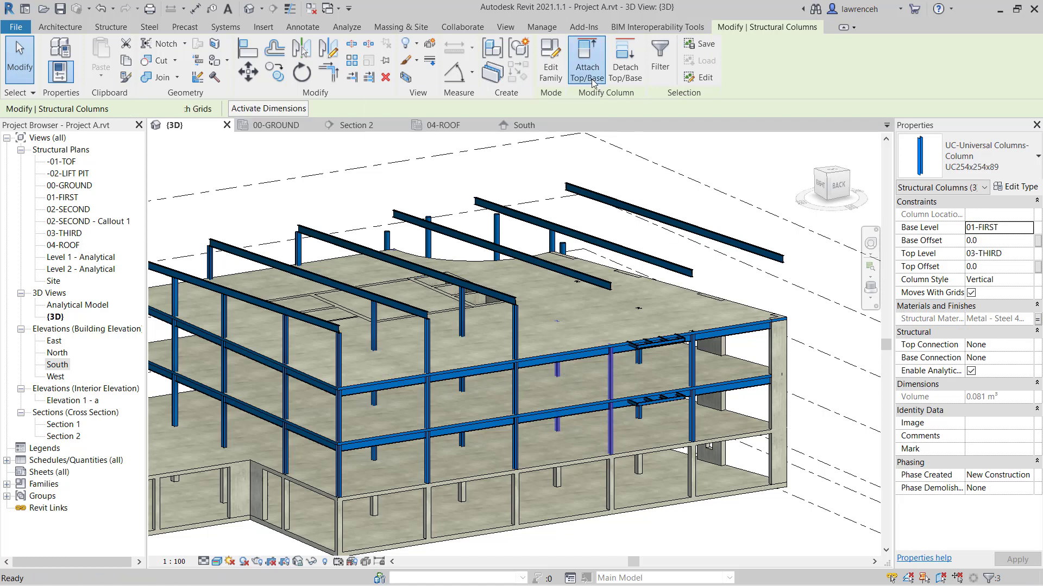
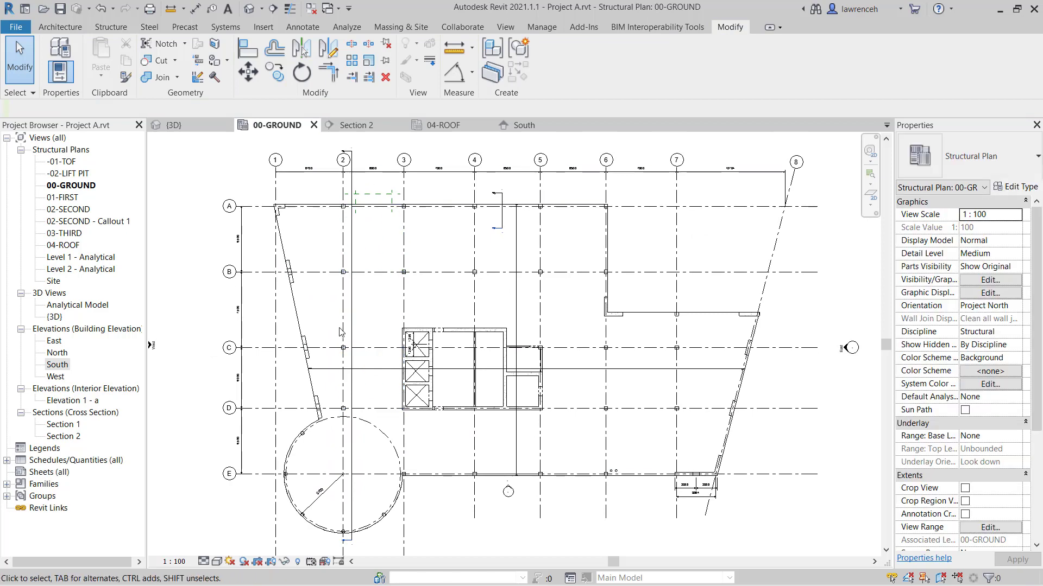
- In Section 2, shorten the sloping UB457x152x67 roof beam on grid 2 so its lower end stops at grid D
double_click(345, 545)
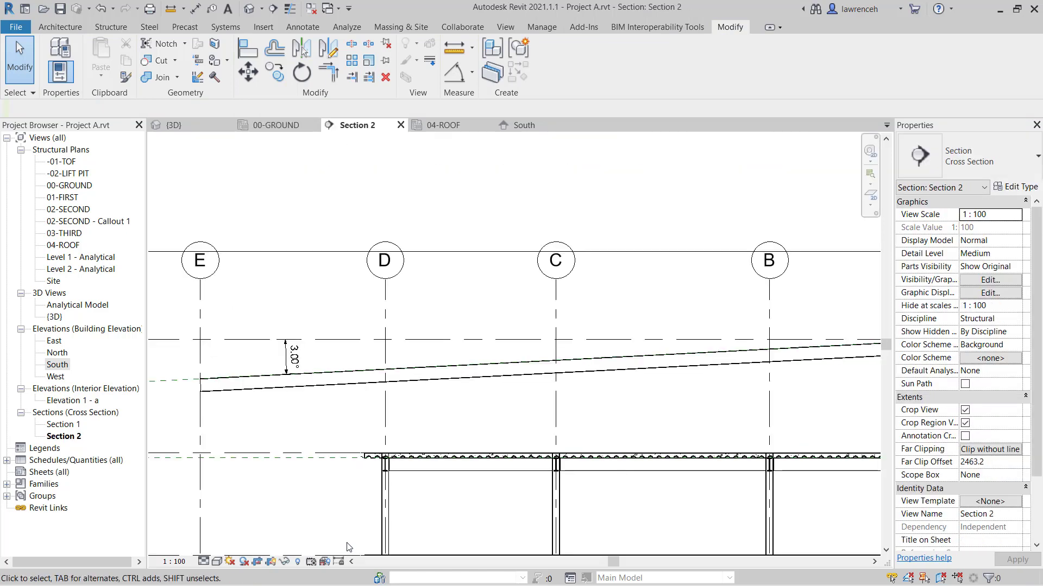
scroll(568, 438, "down", 2)
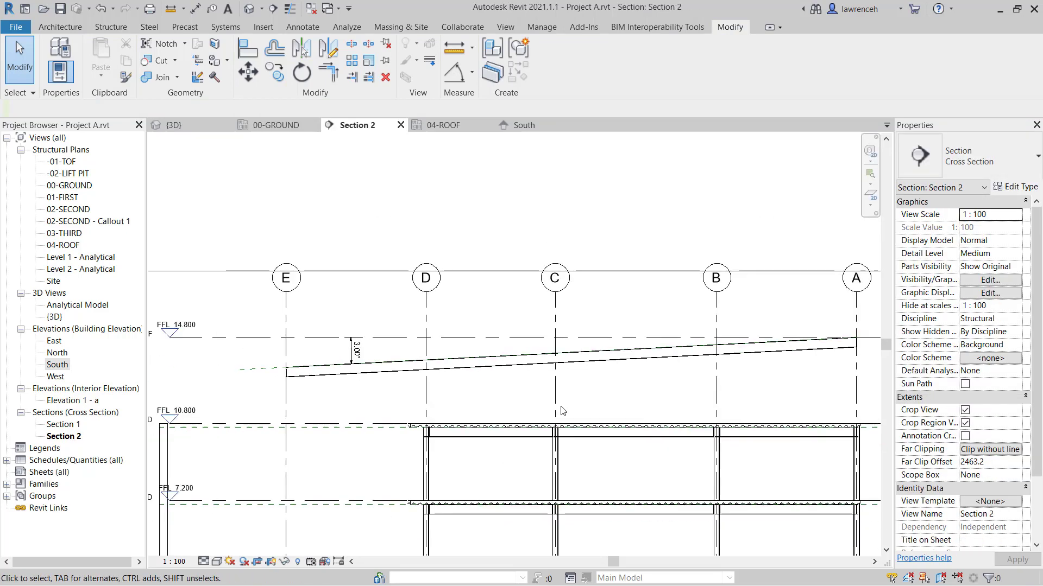
left_click(369, 381)
scroll(348, 386, "up", 3)
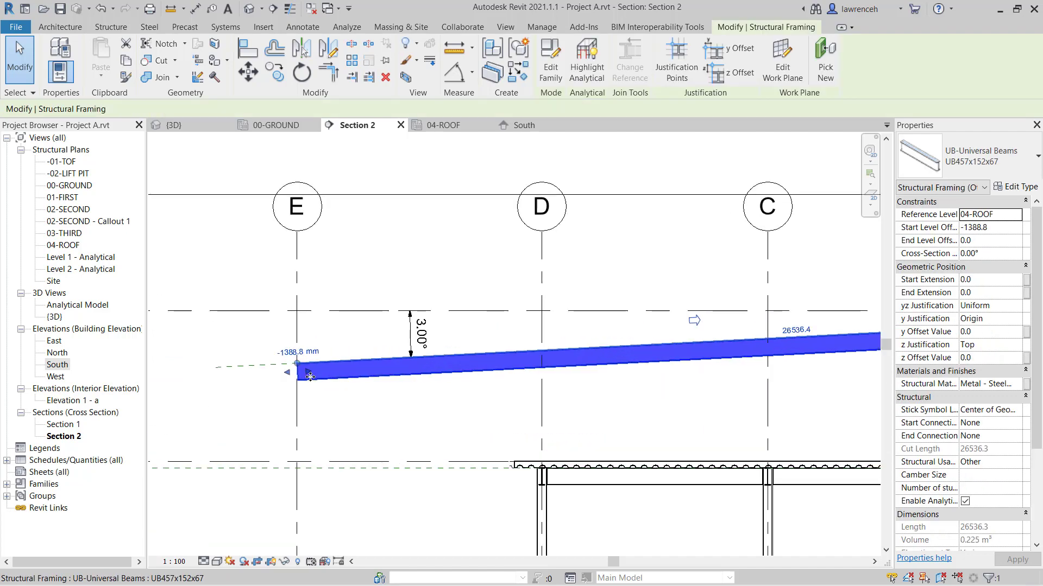
left_click_drag(304, 372, 541, 350)
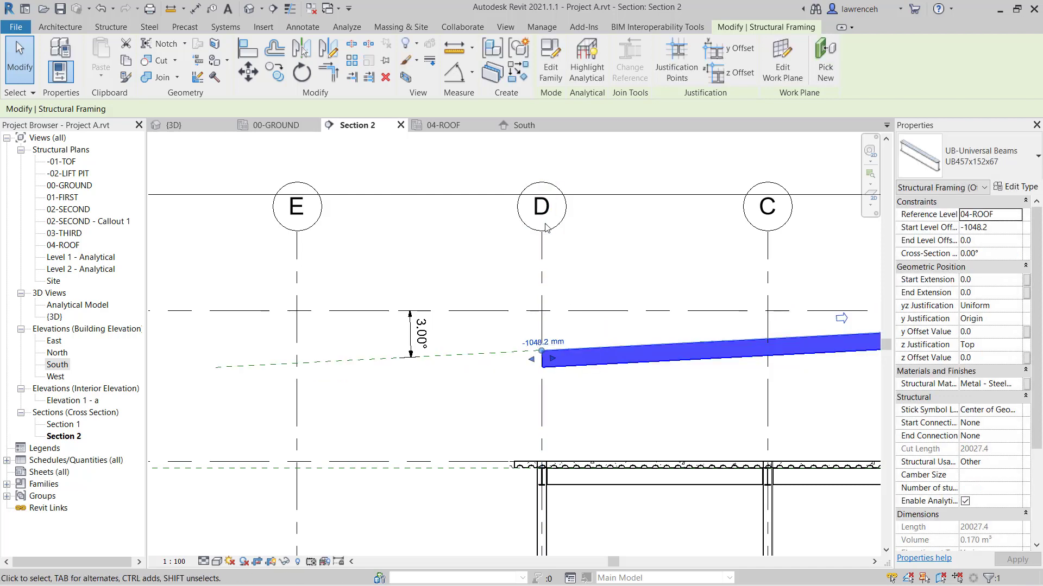
left_click(409, 391)
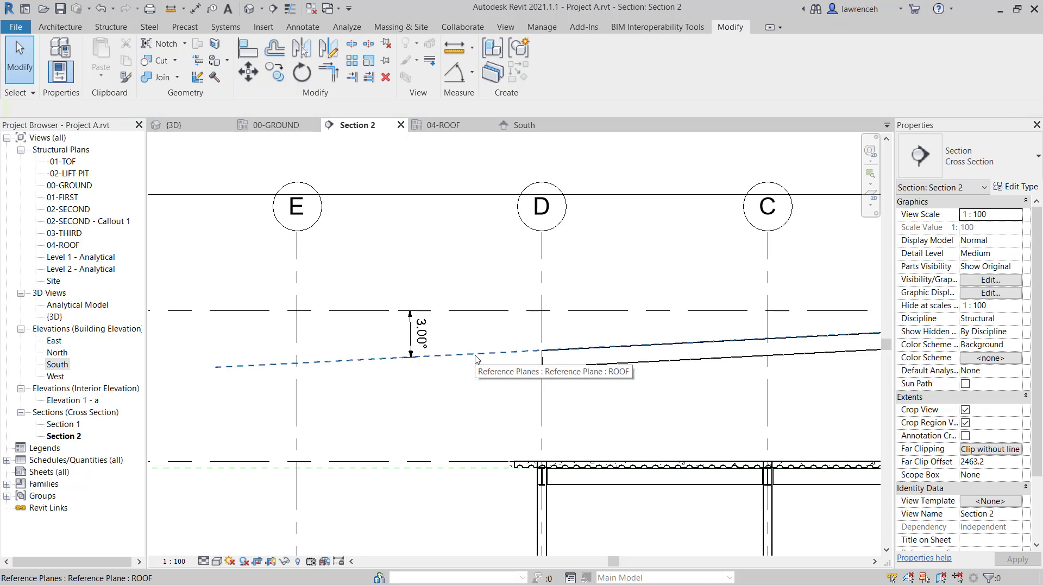
scroll(419, 414, "down", 3)
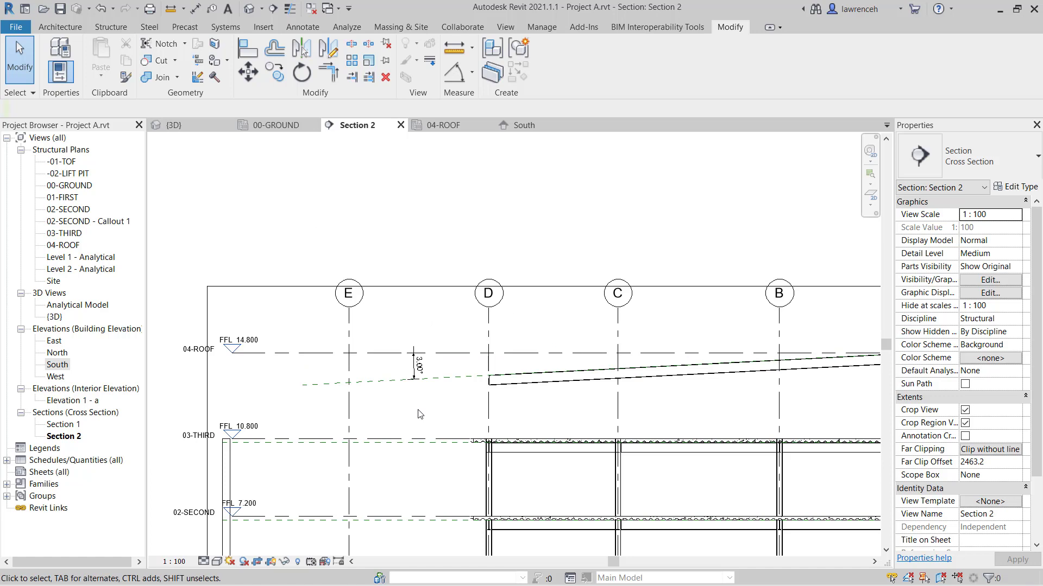
- Attach the tops of the four UC254x254x89 columns at grids A to D to the sloping grid 2 beam, using Minimum Intersection justification
middle_click_drag(589, 400, 479, 369)
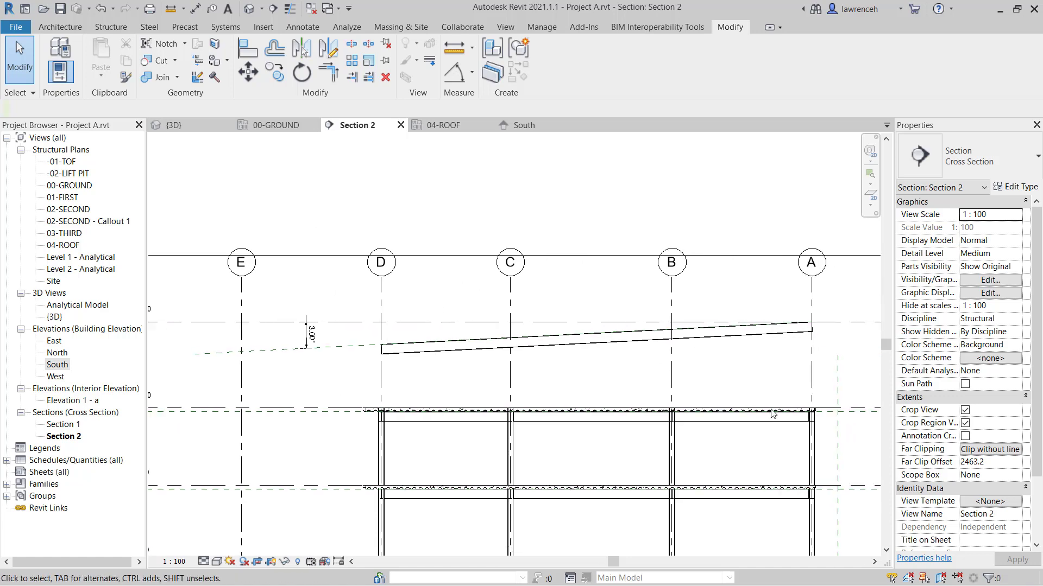
left_click(812, 441)
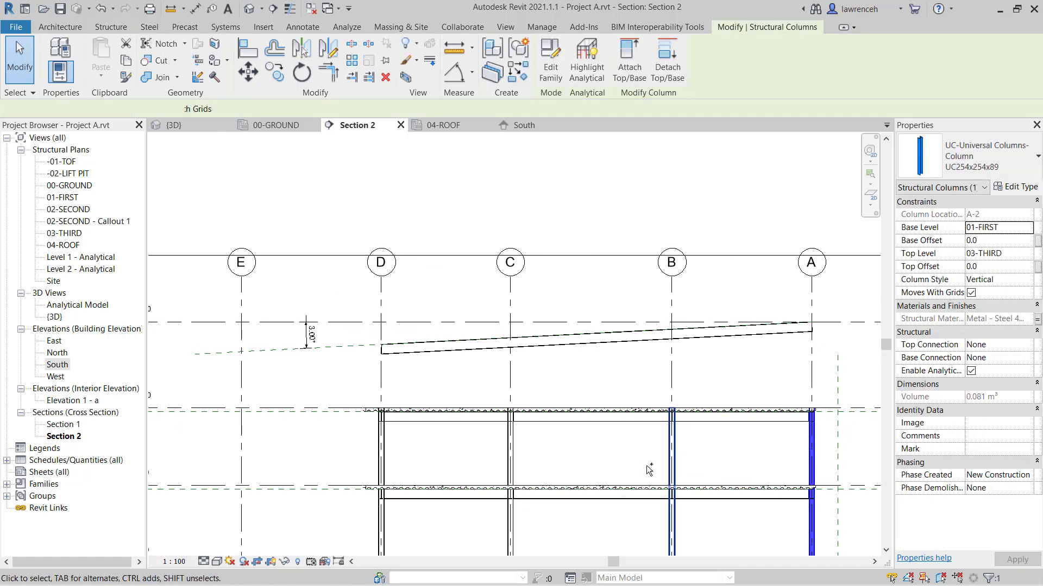
left_click(672, 462, "ctrl")
left_click(510, 445, "ctrl")
left_click(381, 434, "ctrl")
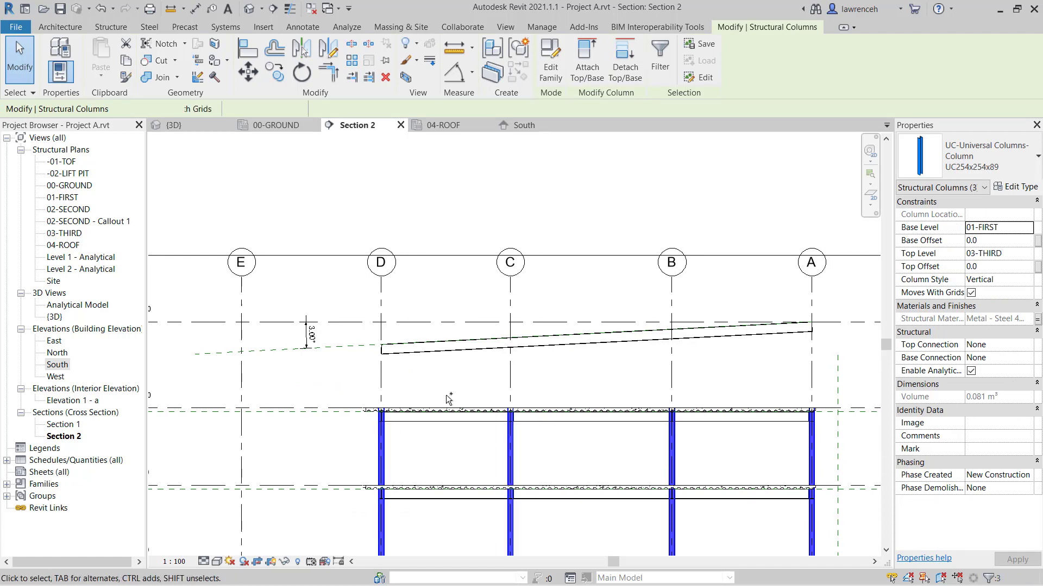
left_click(587, 60)
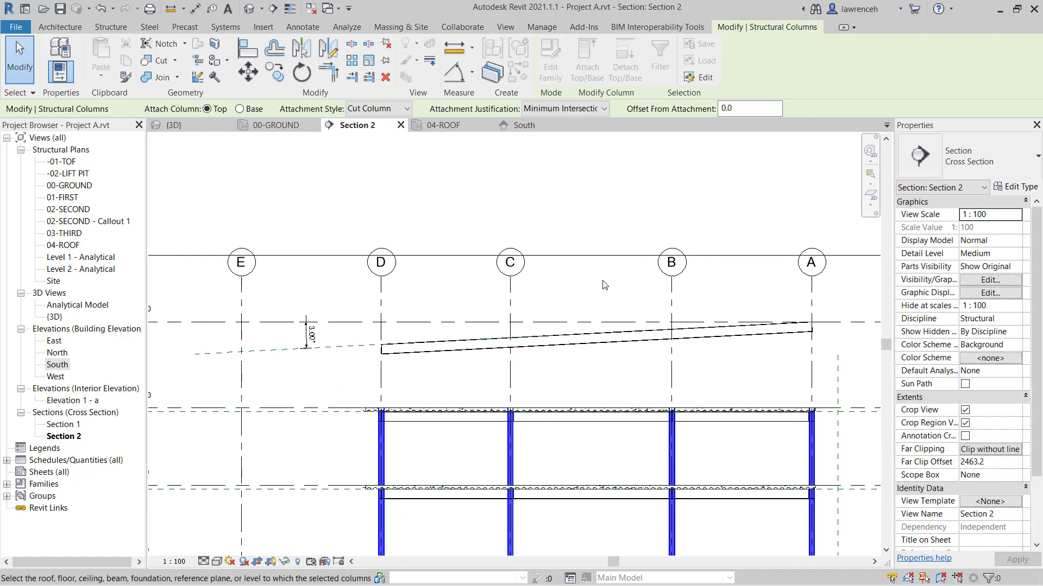
left_click(611, 338)
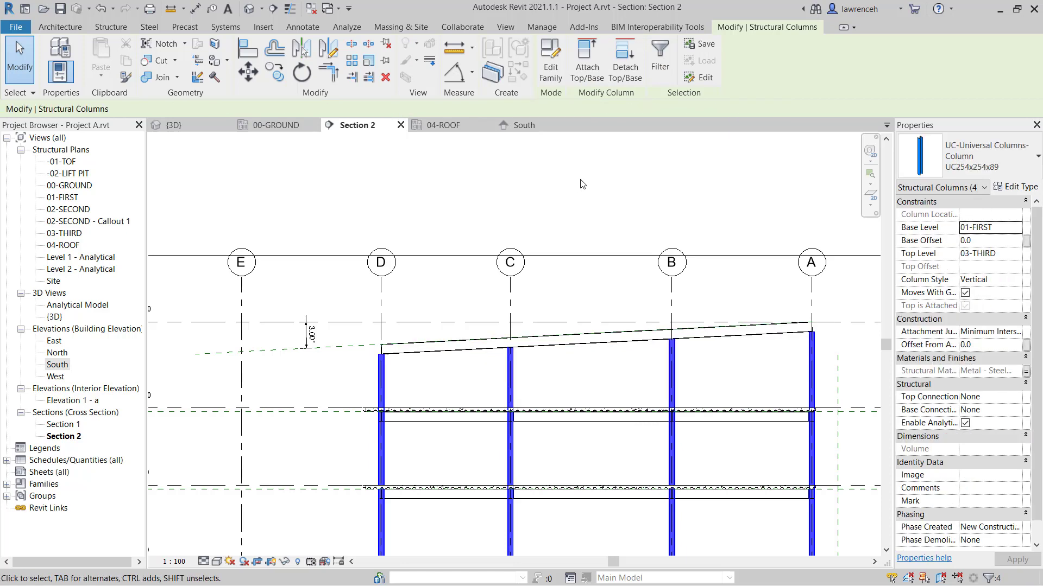
- In the 3D view, delete the unsupported sloping UB457x152x67 beam on grid 1
left_click(196, 124)
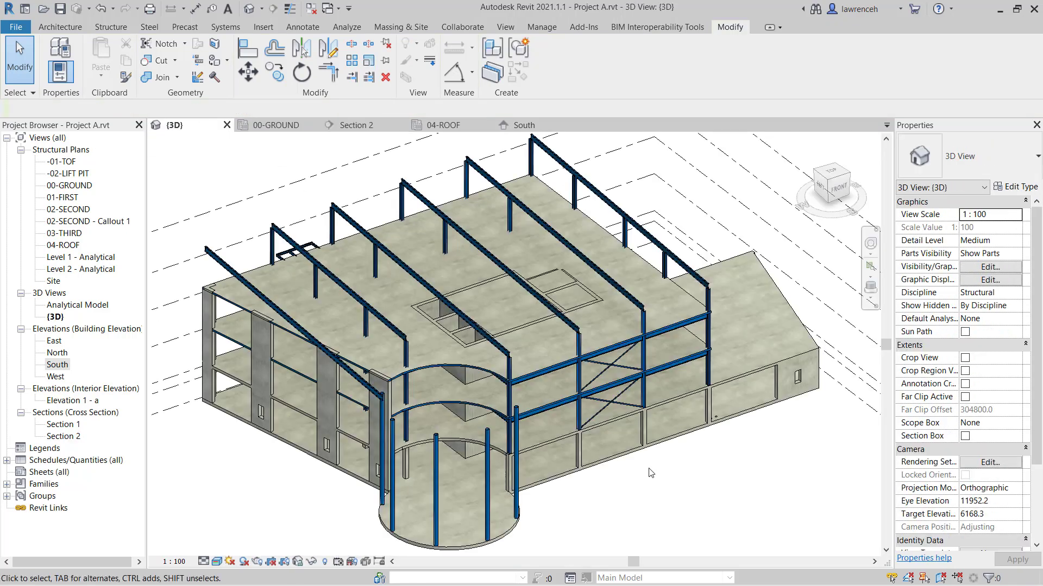
middle_click_drag(559, 462, 480, 263, "shift")
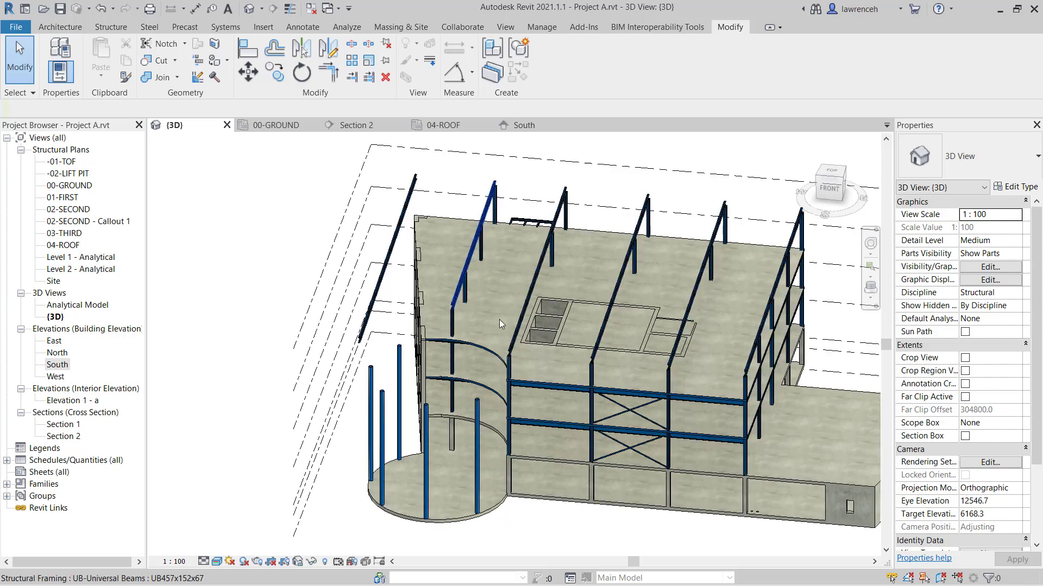
middle_click_drag(499, 319, 292, 251, "shift")
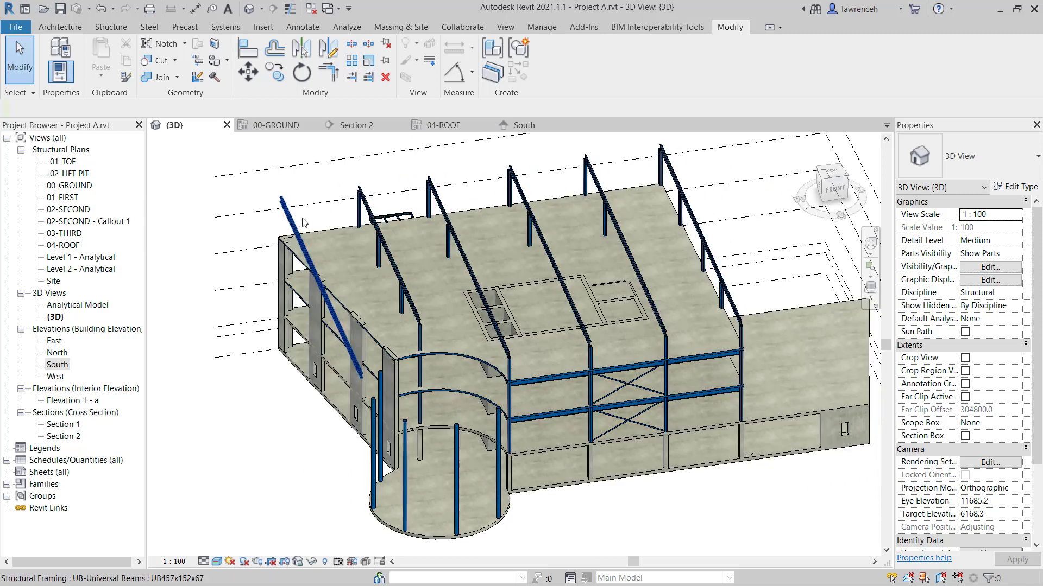
left_click(295, 222)
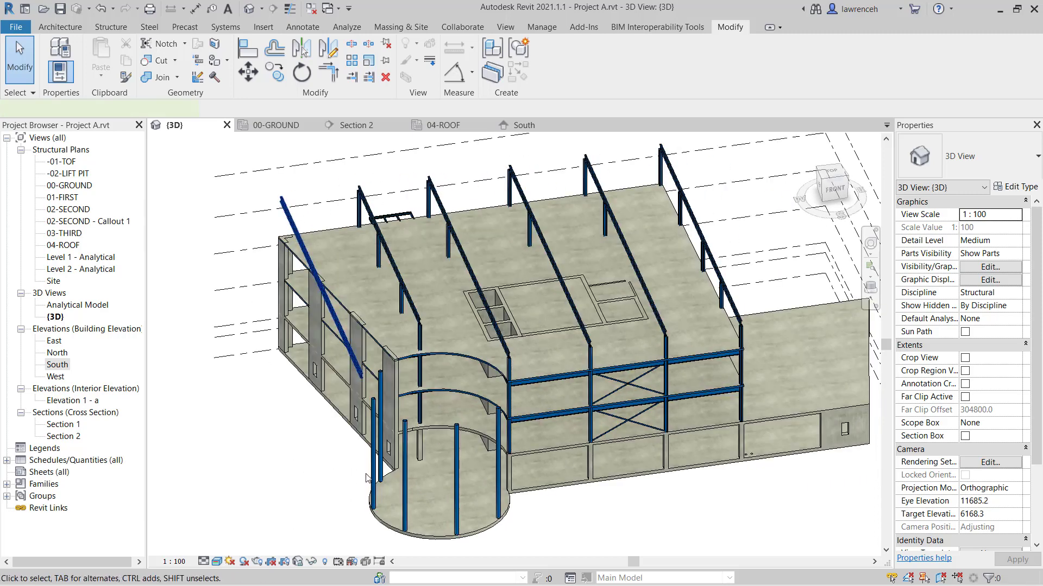
key("Escape")
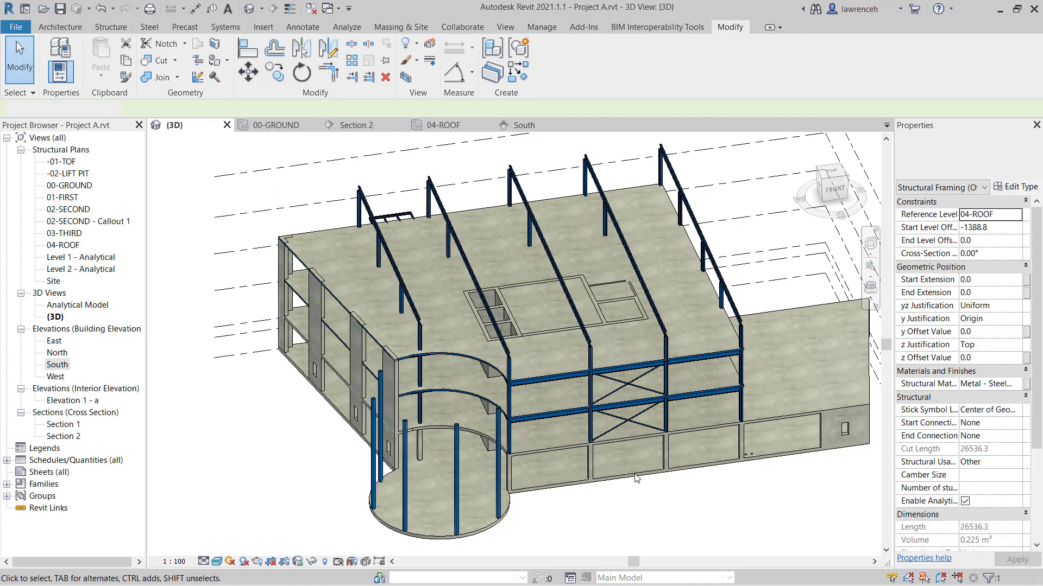
middle_click_drag(597, 472, 700, 505, "shift")
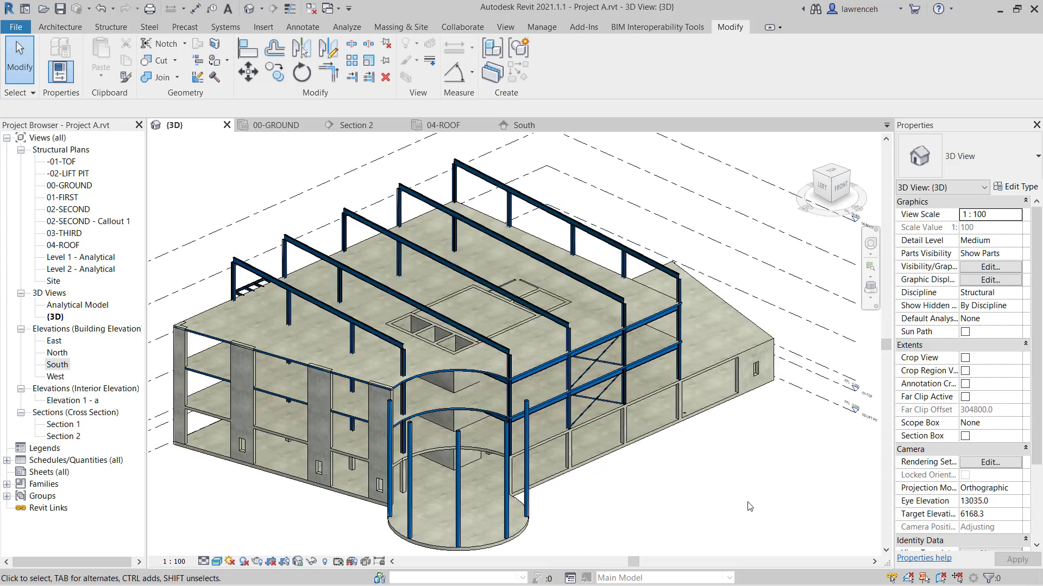
- In the 00-GROUND plan, select only the RC WALL 350 walls of the core, excluding the other categories and the thinner walls
left_click(278, 126)
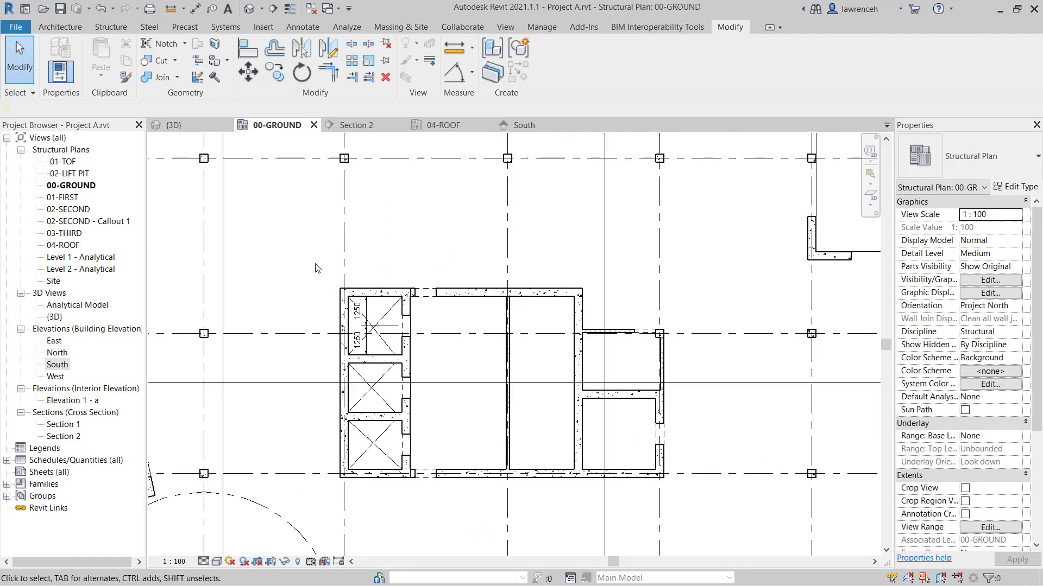
left_click_drag(309, 261, 691, 514)
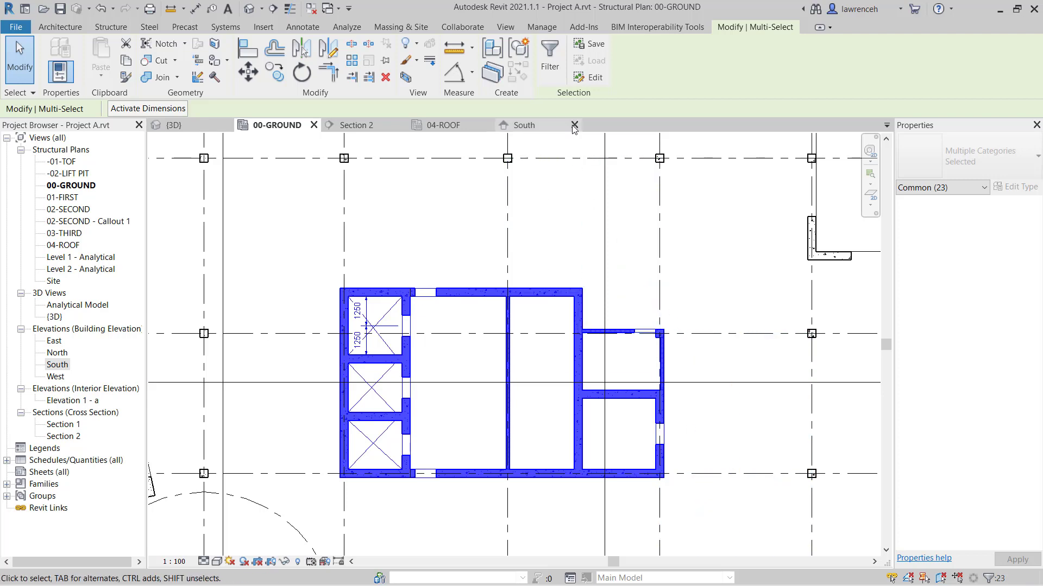
left_click(558, 77)
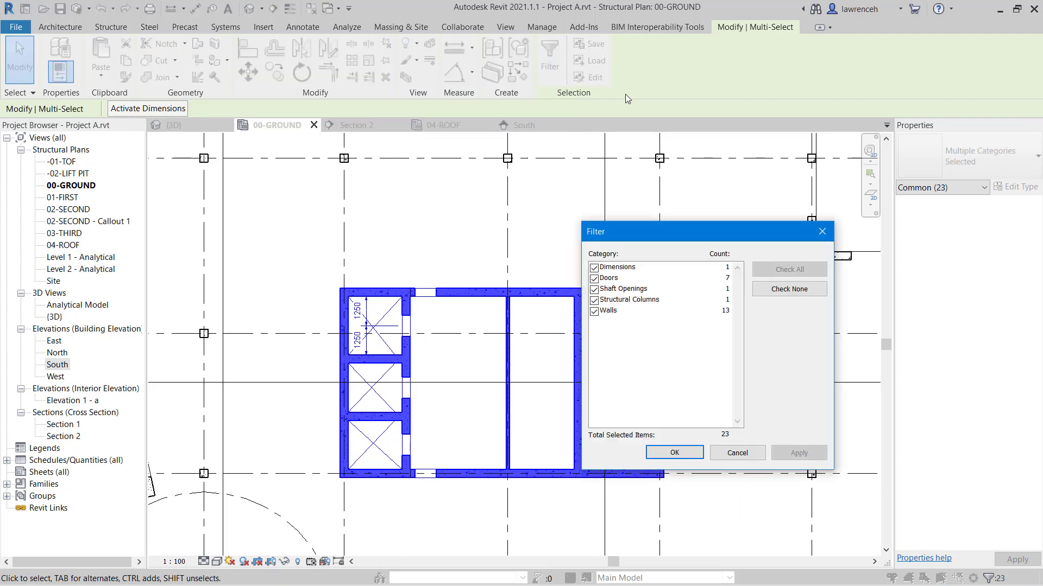
left_click(789, 288)
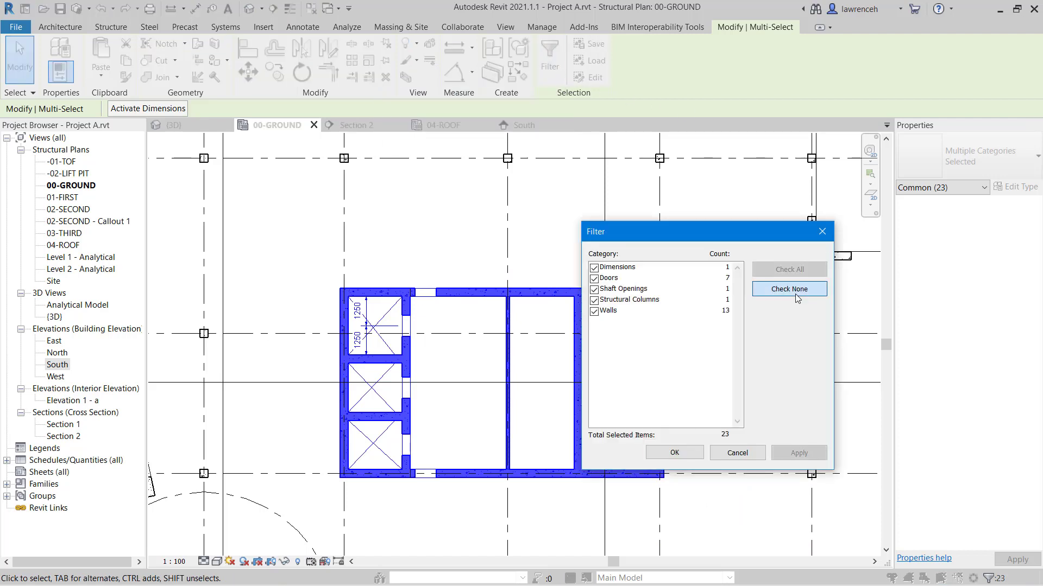
left_click(595, 312)
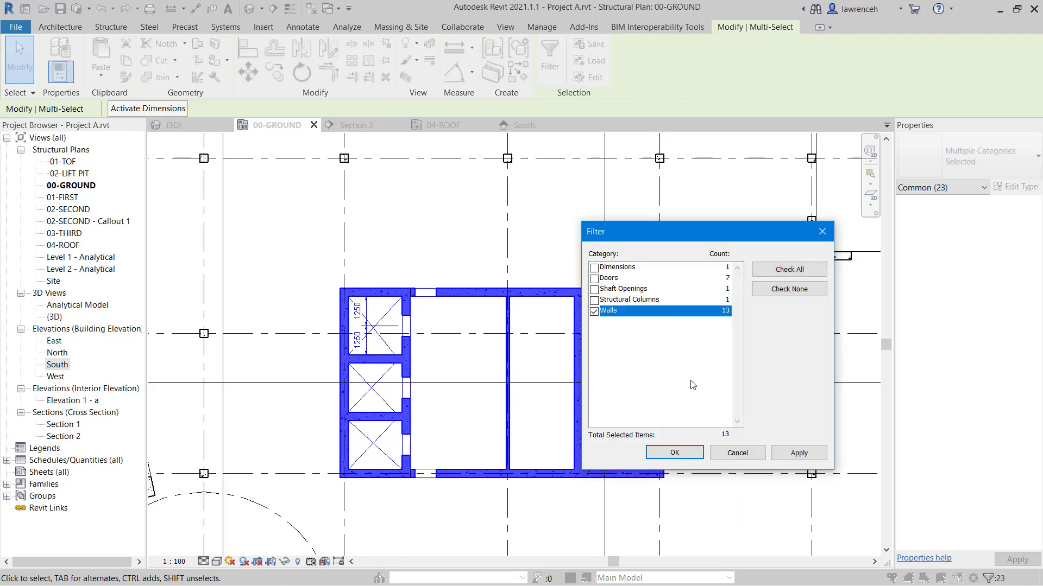
left_click(674, 453)
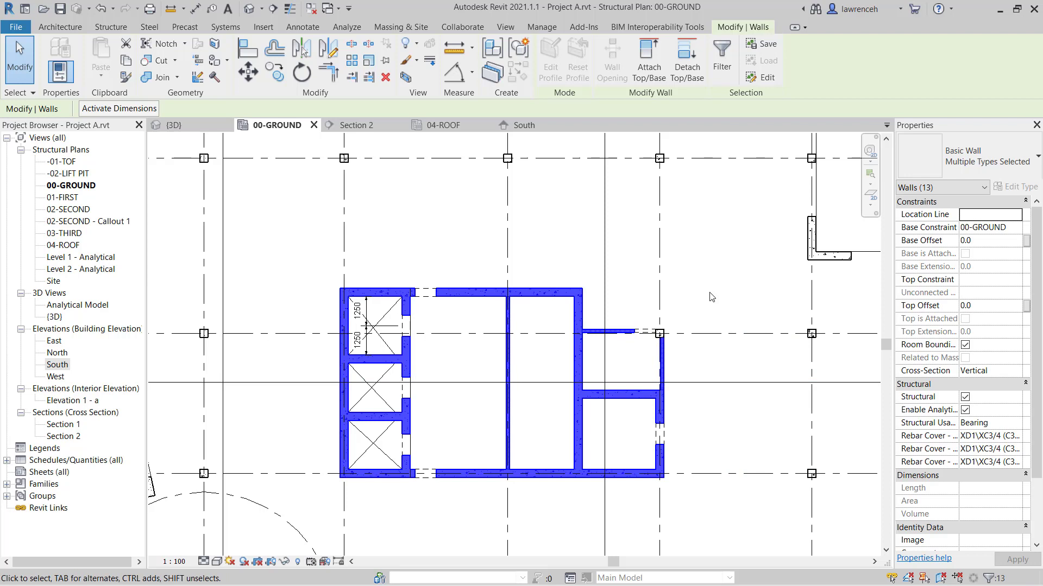
left_click(662, 369, "shift")
left_click(614, 331, "shift")
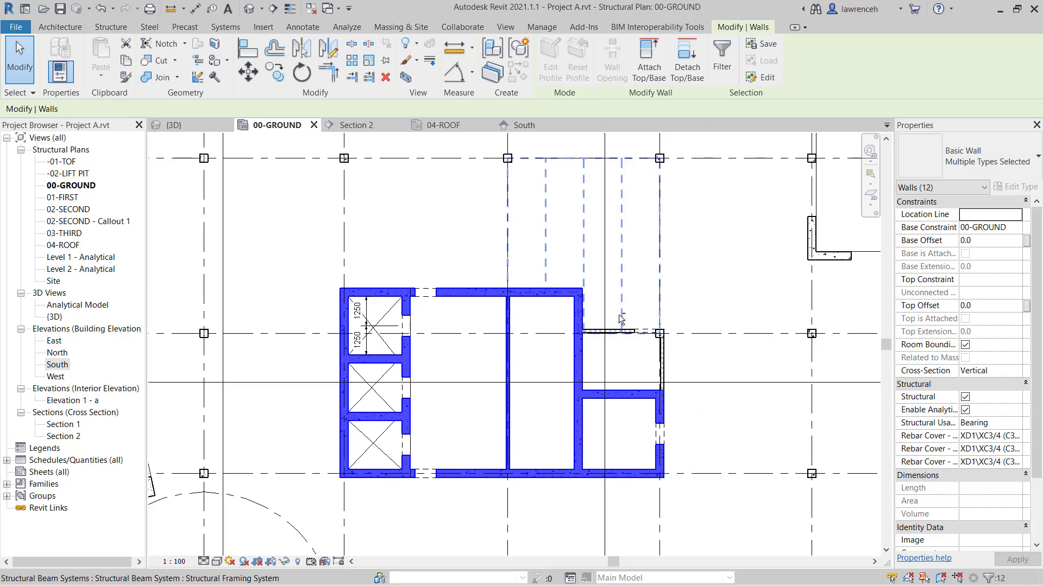
left_click(510, 367, "shift")
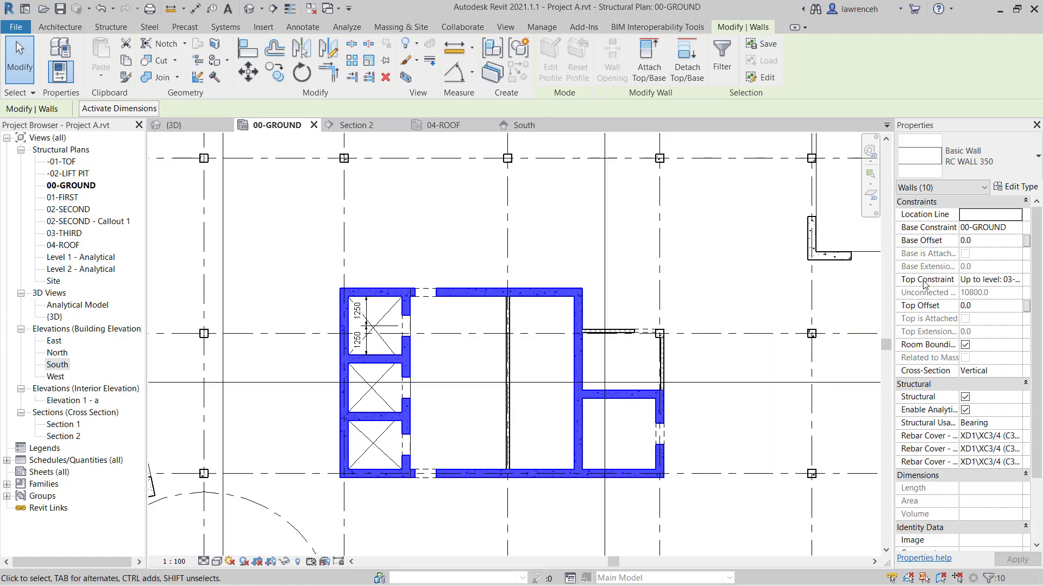
- Set the top constraint of the selected core walls to Up to level: 04-ROOF and check the core in the 3D view
left_click(1016, 281)
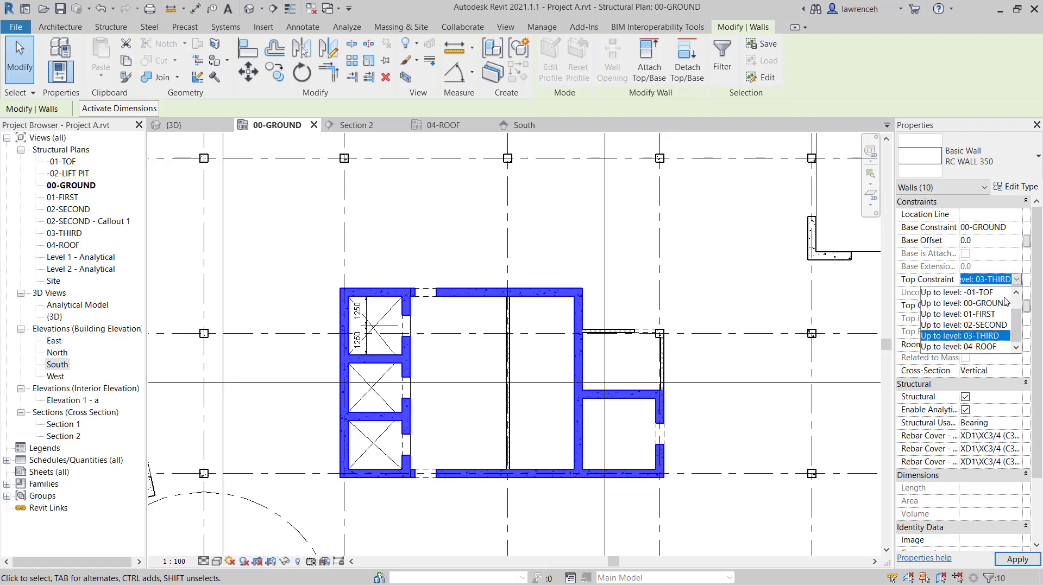
left_click(979, 347)
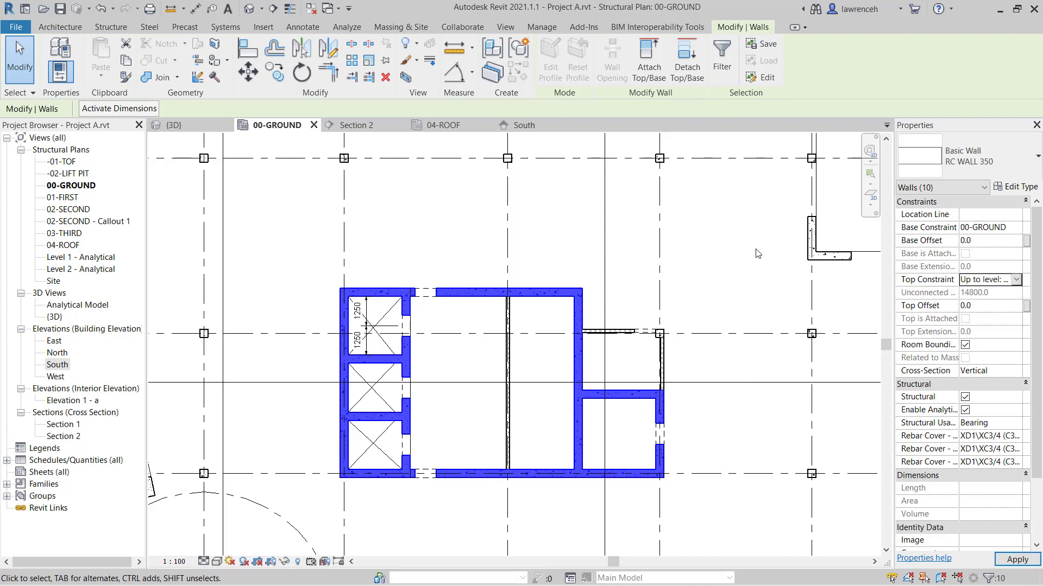
left_click(751, 263)
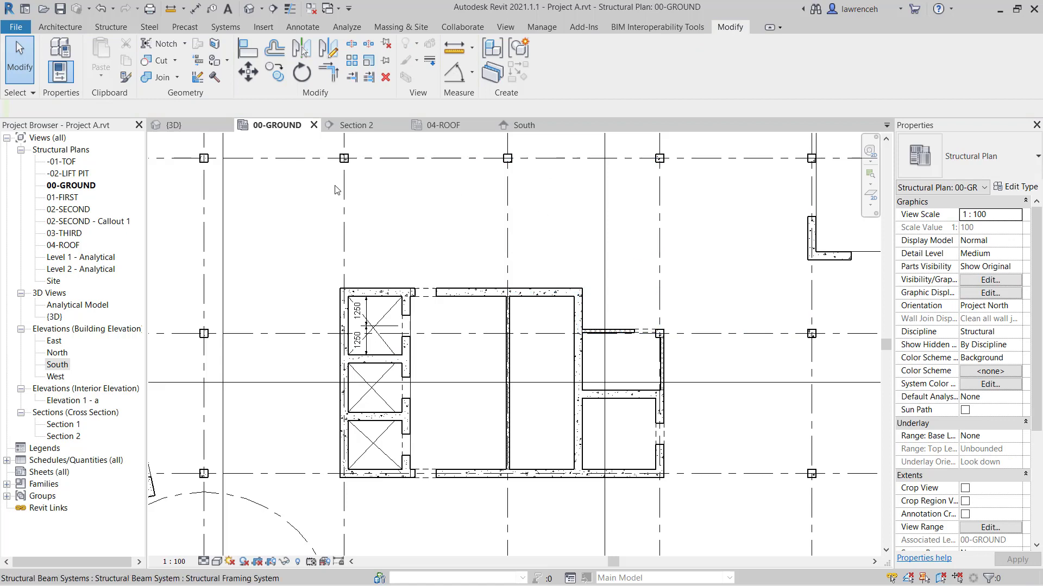
left_click(175, 125)
middle_click_drag(659, 447, 689, 470, "shift")
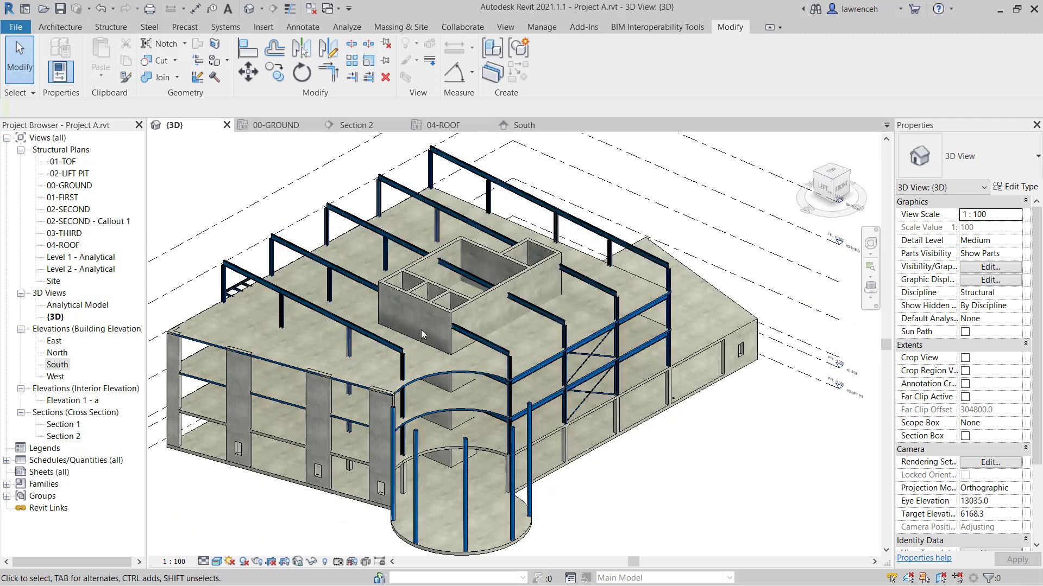